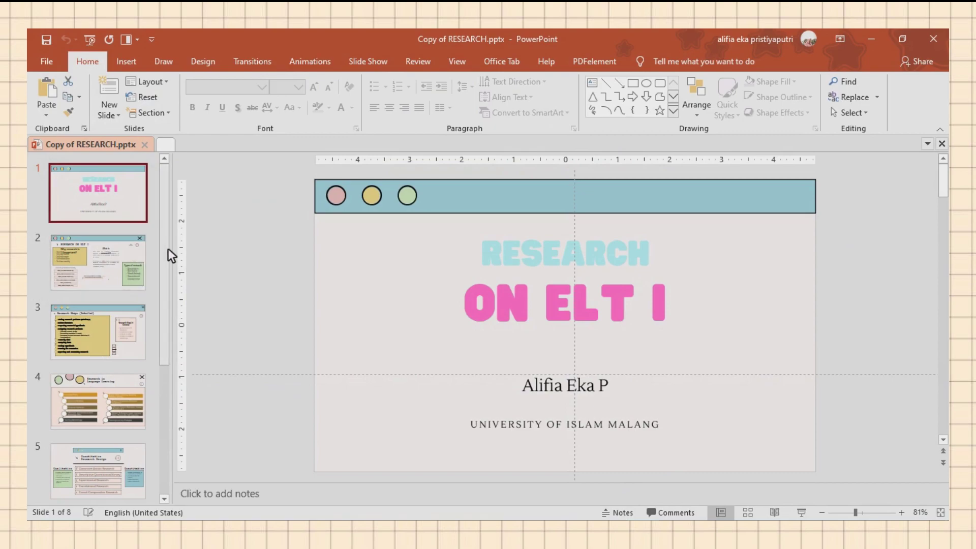
Duplicate the title slide and delete the presenter's name and the university line from the copy
drag(167, 248, 185, 233)
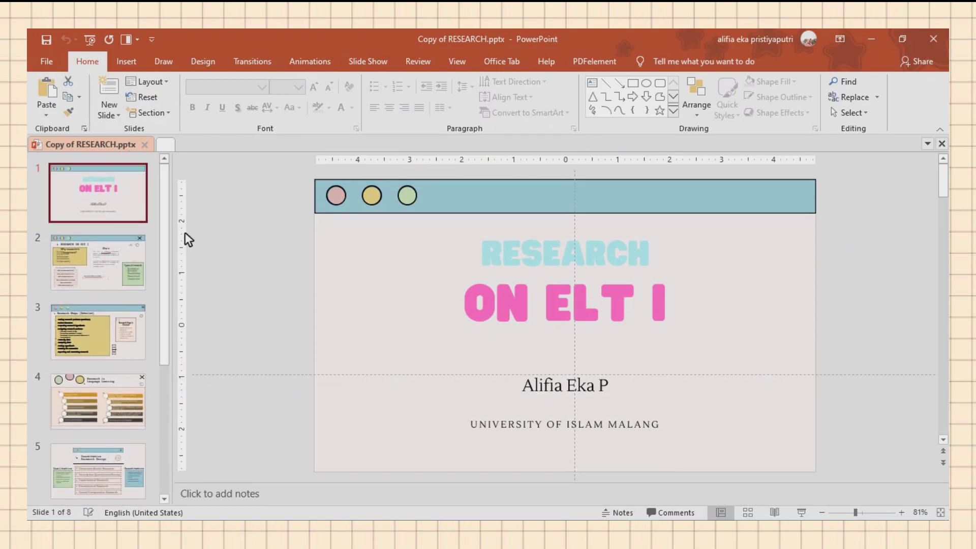
right_click(132, 168)
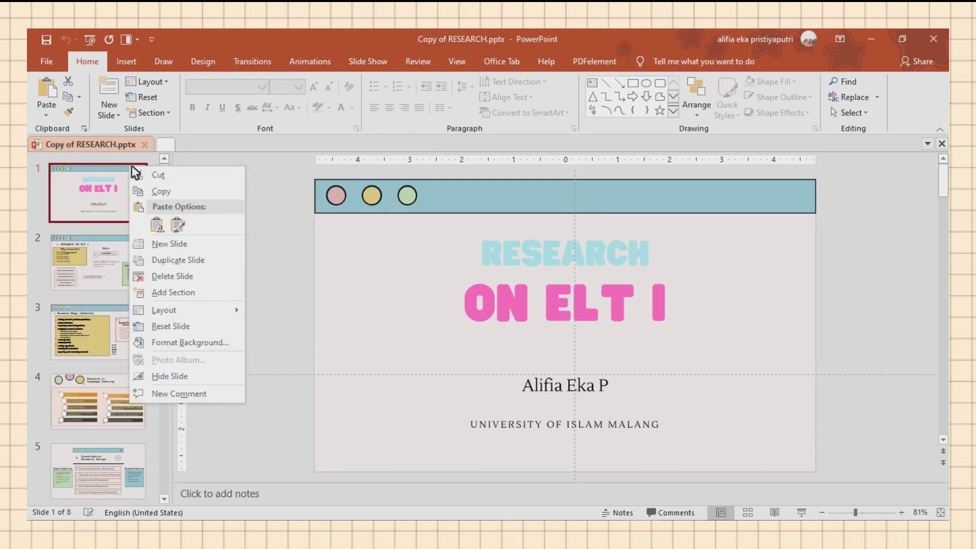
click(196, 261)
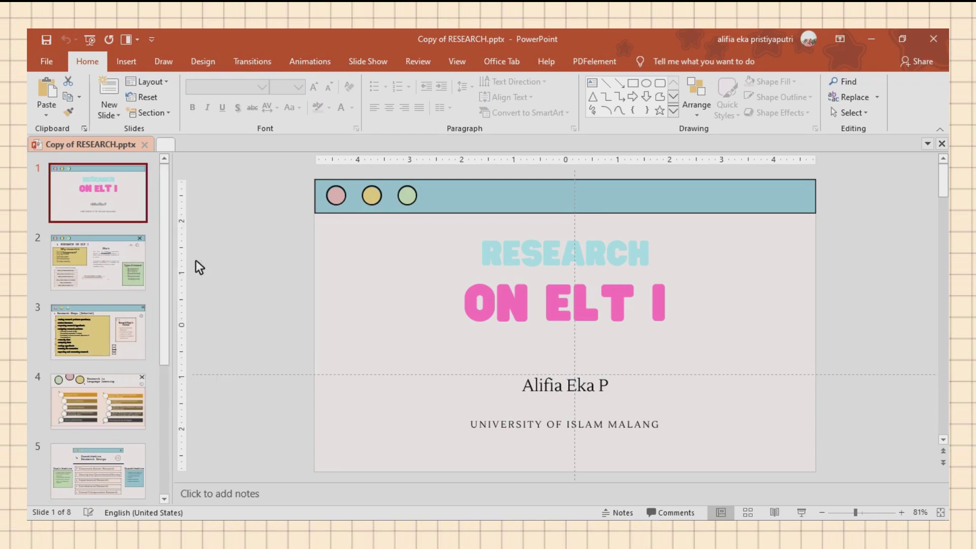
drag(278, 243, 891, 453)
key(Delete)
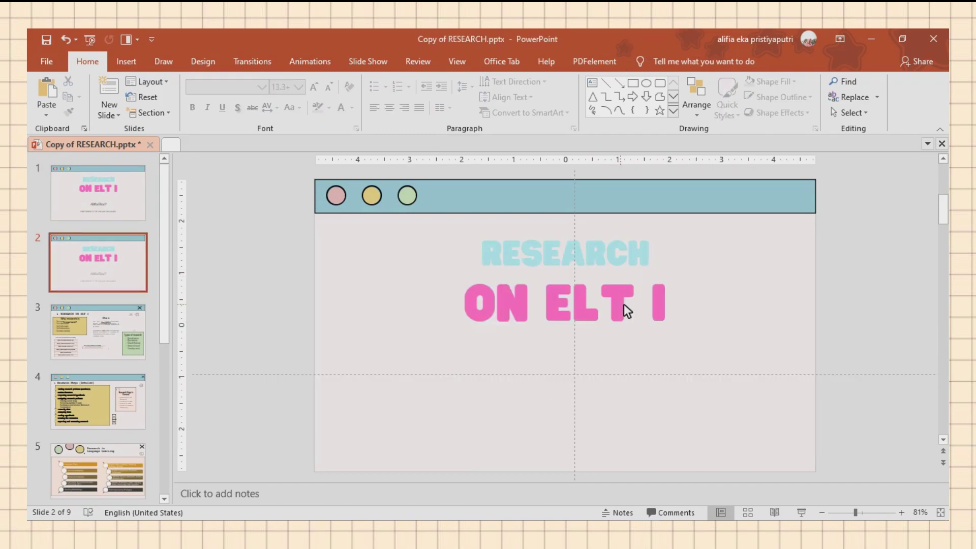
Delete the RESEARCH and ON ELT I title texts from the duplicated slide
click(624, 304)
click(609, 242)
key(Delete)
click(622, 301)
click(631, 289)
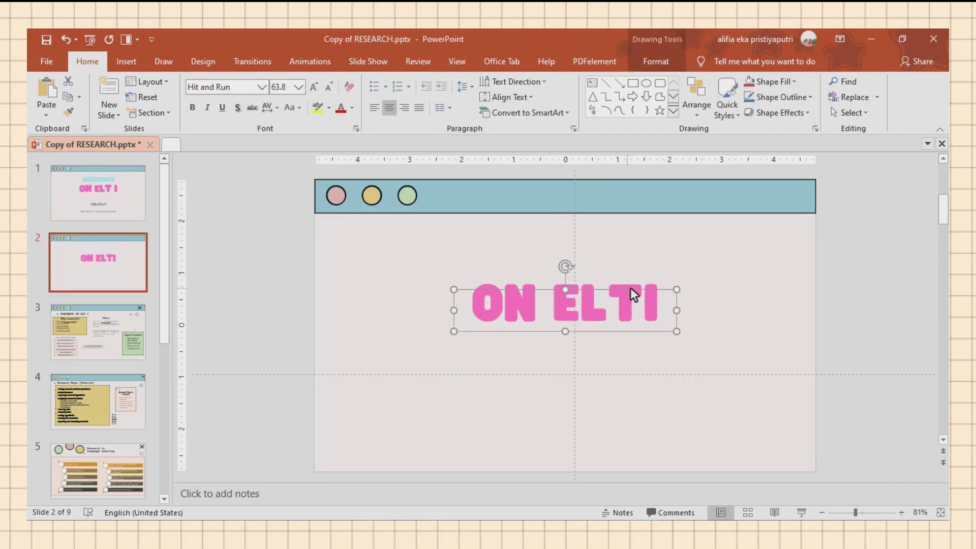
key(Delete)
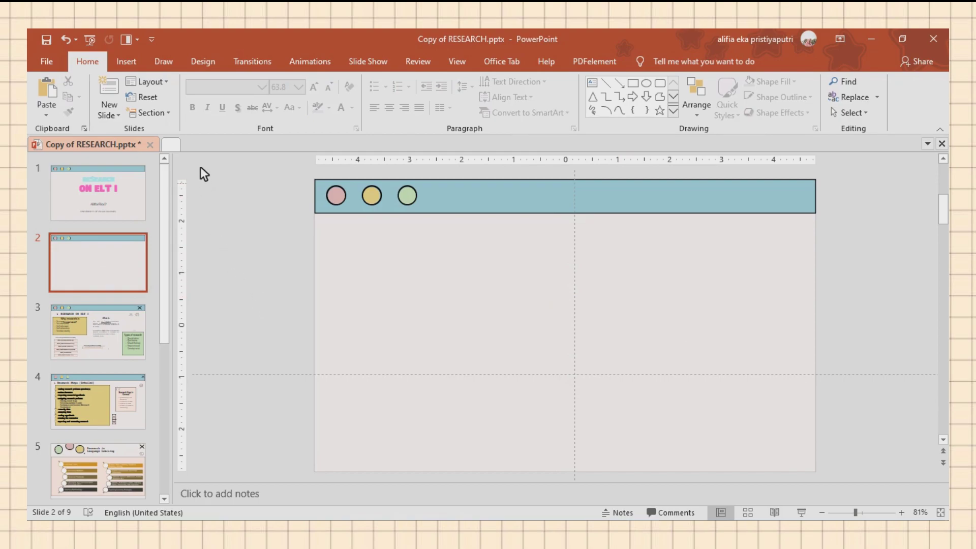
Insert slide zooms of slides 3 through 8 on the emptied second slide
click(127, 62)
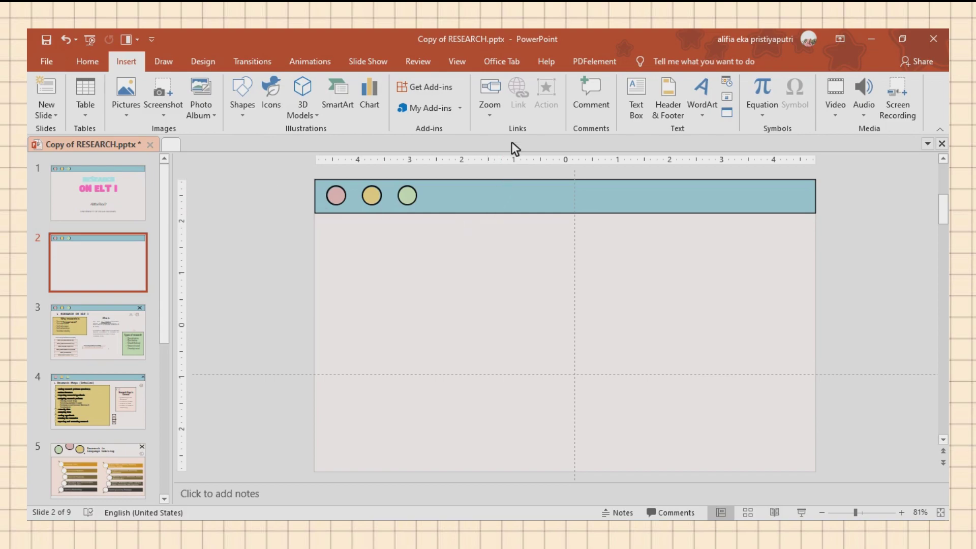
click(505, 117)
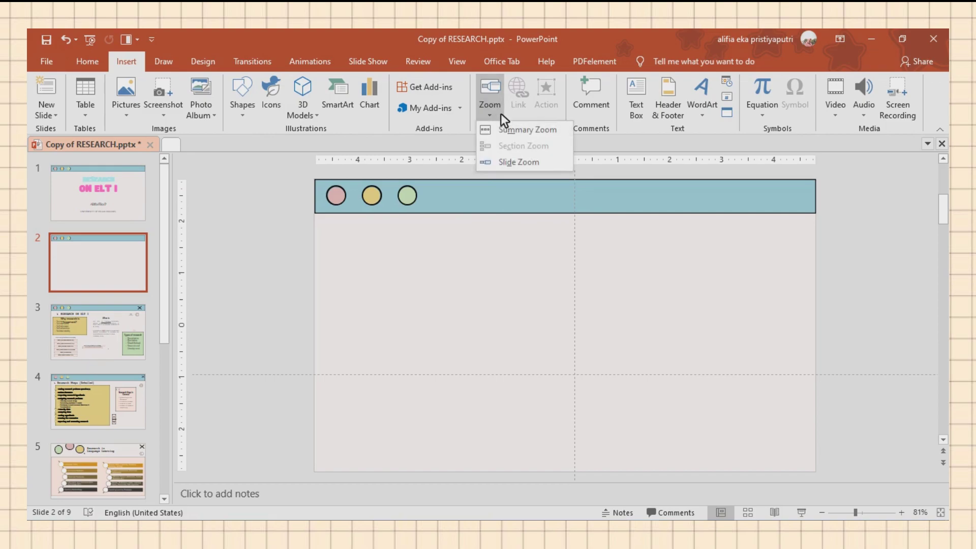
click(502, 159)
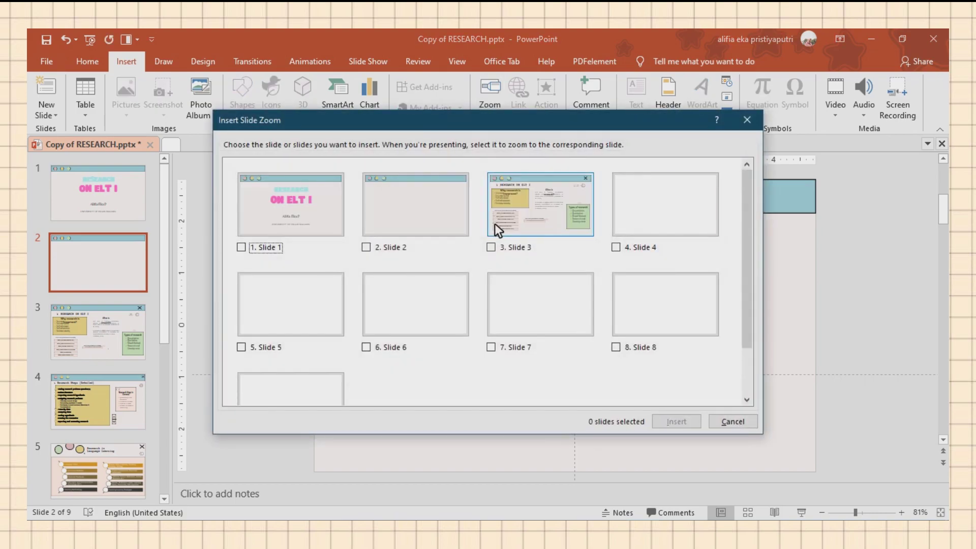
click(496, 249)
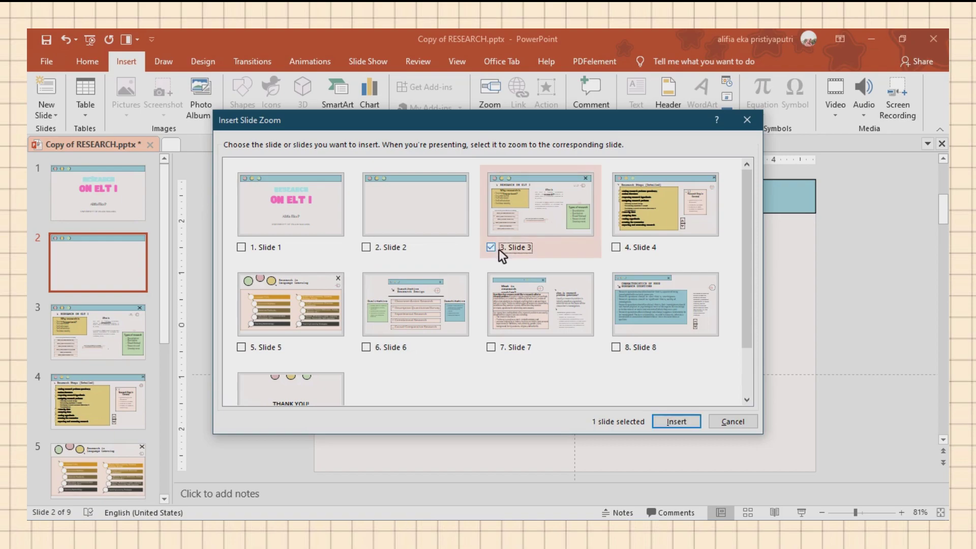
click(617, 247)
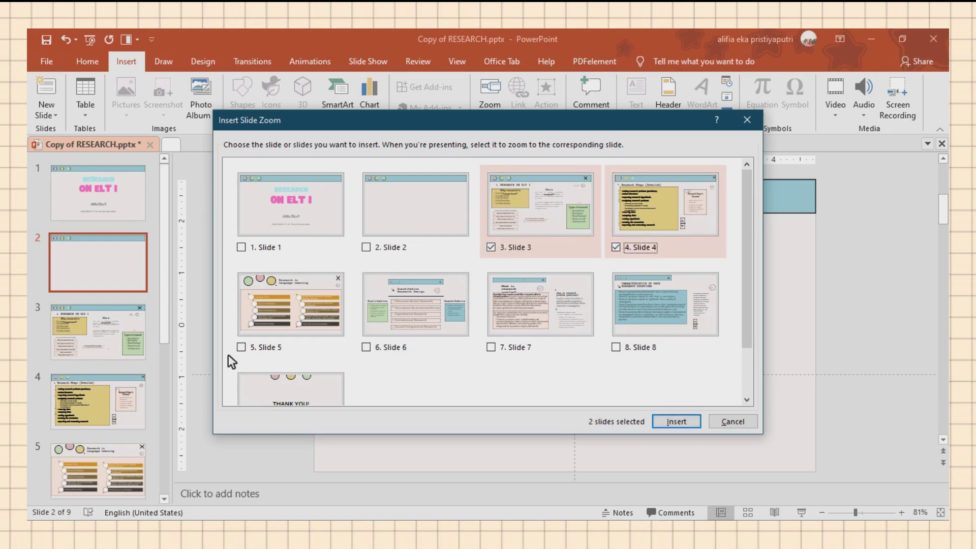
click(250, 347)
click(367, 347)
click(493, 347)
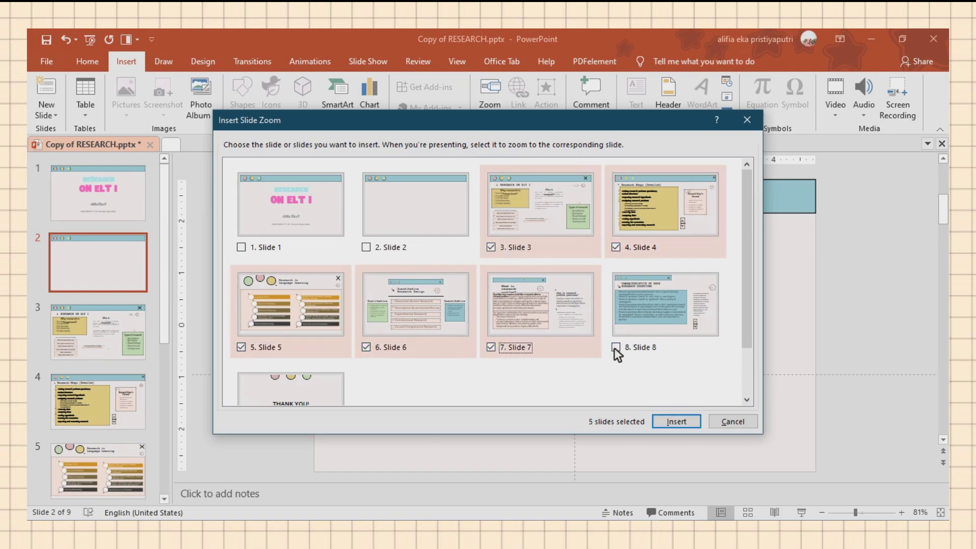
click(616, 348)
click(676, 422)
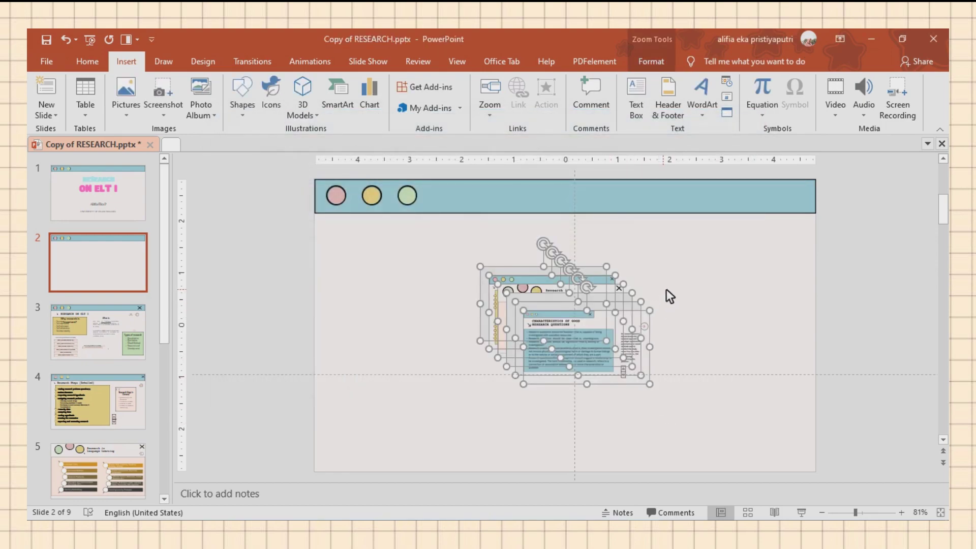
Apply the Offset: Left outer shadow to all the inserted slide zooms
click(652, 61)
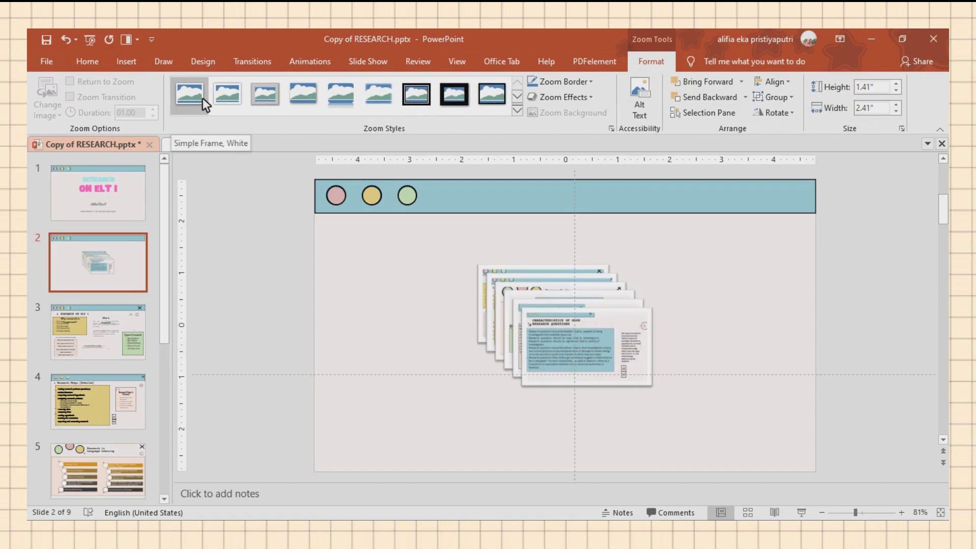
click(559, 96)
mouse_move(585, 162)
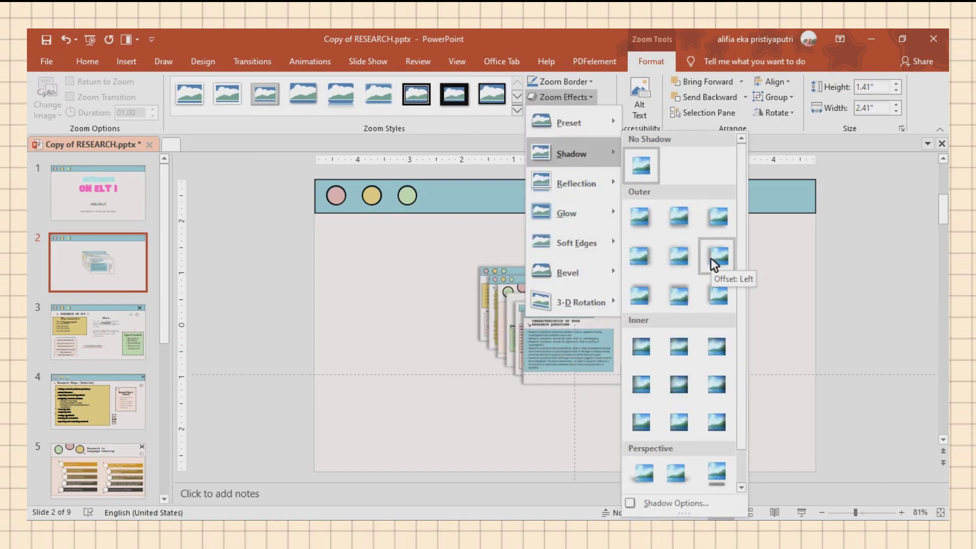
click(716, 251)
Move the slide 8, 7 and 6 zooms out of the stack into an evenly spaced horizontal row
drag(599, 345, 751, 330)
click(442, 363)
drag(459, 359, 633, 337)
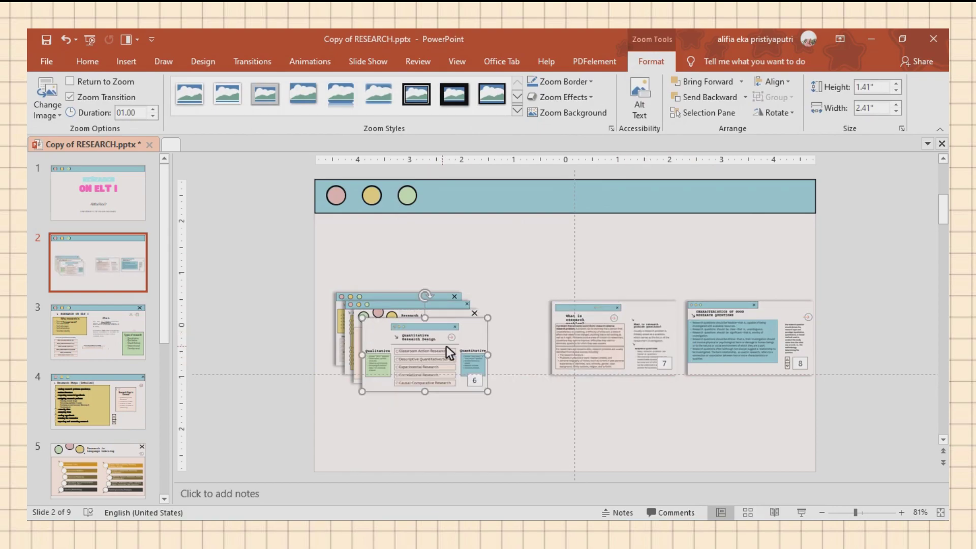
drag(446, 346, 499, 327)
click(518, 389)
drag(836, 277, 409, 386)
drag(469, 354, 628, 335)
click(621, 343)
click(628, 378)
Extend the row leftward with the slide 5, 4 and 3 zooms, keeping the spacing even
click(461, 341)
drag(354, 318, 475, 338)
click(609, 336)
click(385, 376)
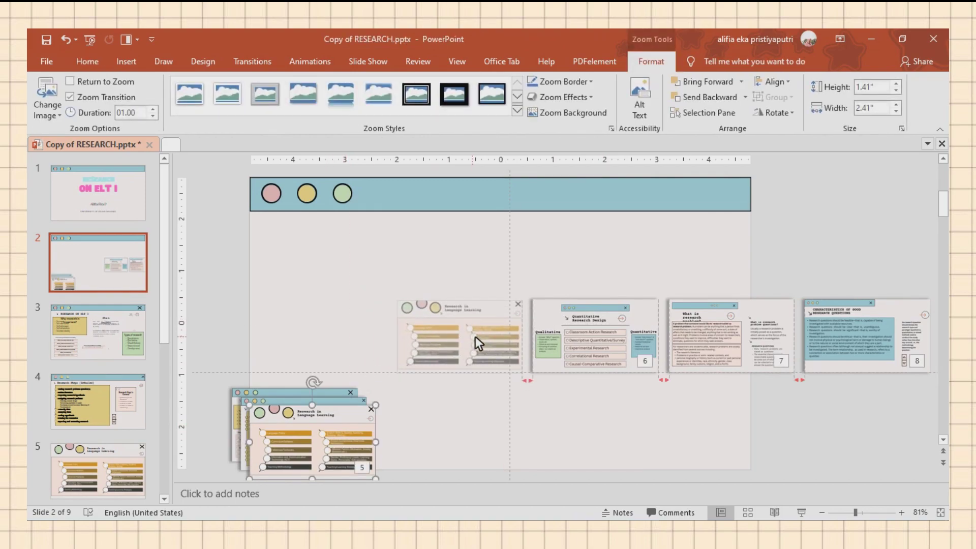
drag(354, 427, 373, 332)
drag(229, 279, 936, 384)
drag(380, 332, 582, 337)
drag(331, 475, 211, 474)
drag(259, 417, 356, 338)
Move the whole row of six slide zooms so the slide 3 zoom sits inside the slide's left part
drag(854, 513, 844, 512)
drag(375, 286, 936, 479)
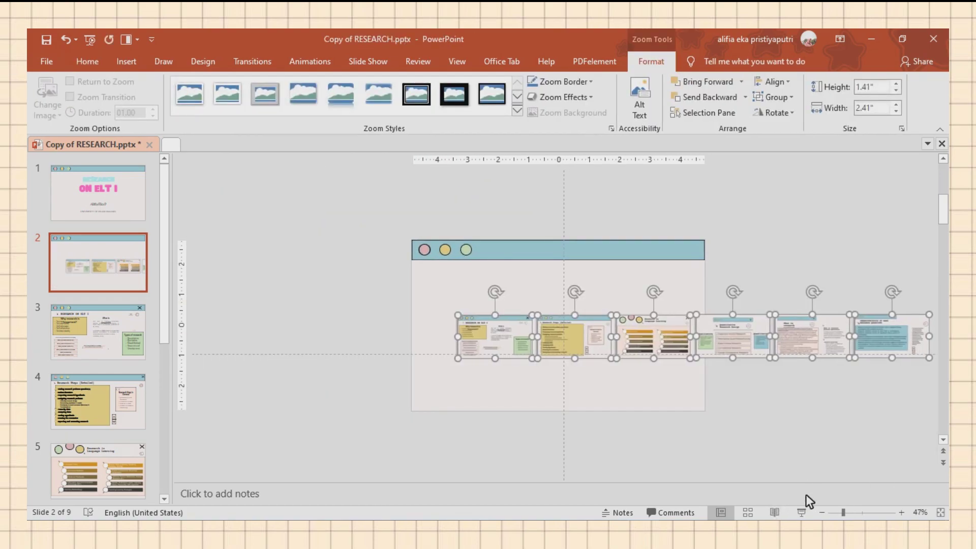
drag(651, 337, 619, 329)
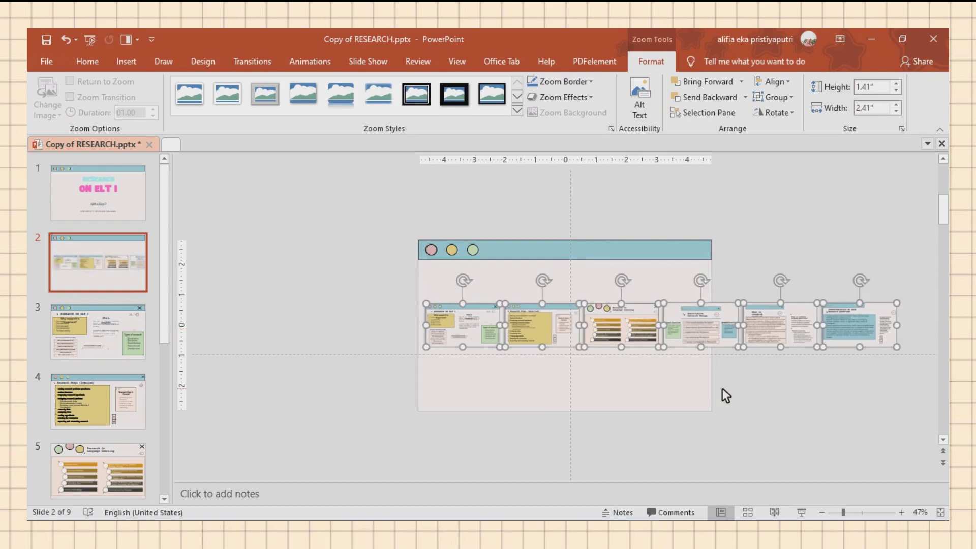
mouse_move(497, 333)
mouse_down()
mouse_move(482, 330)
mouse_move(508, 328)
mouse_move(500, 328)
mouse_up()
click(673, 405)
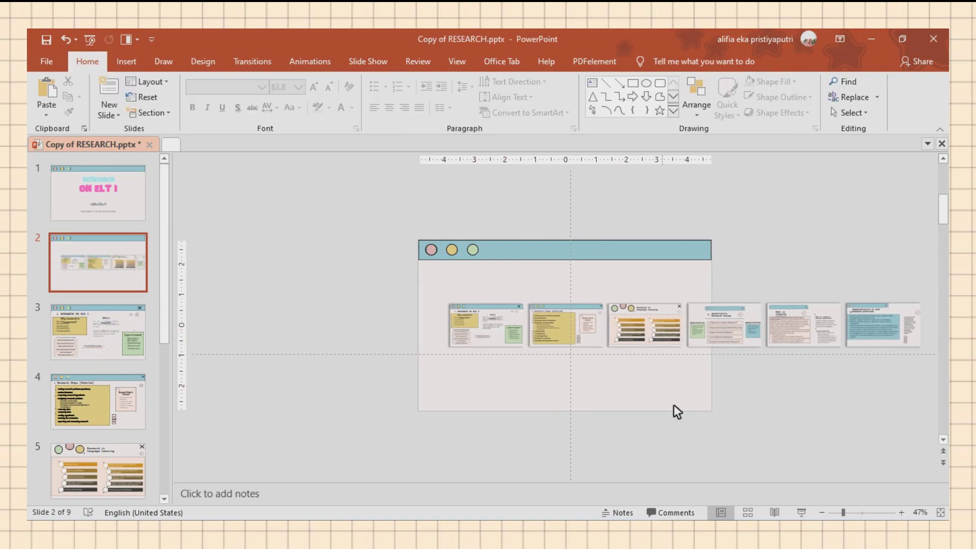
Add a text box reading OUR MATERIAL above the row of slide zooms
click(592, 83)
mouse_move(505, 272)
mouse_down()
mouse_move(563, 294)
mouse_move(655, 296)
mouse_up()
text(OUR MATERIAL)
Format the OUR MATERIAL text in Aharoni, size 36, centred, with a pink font colour
key(ctrl+a)
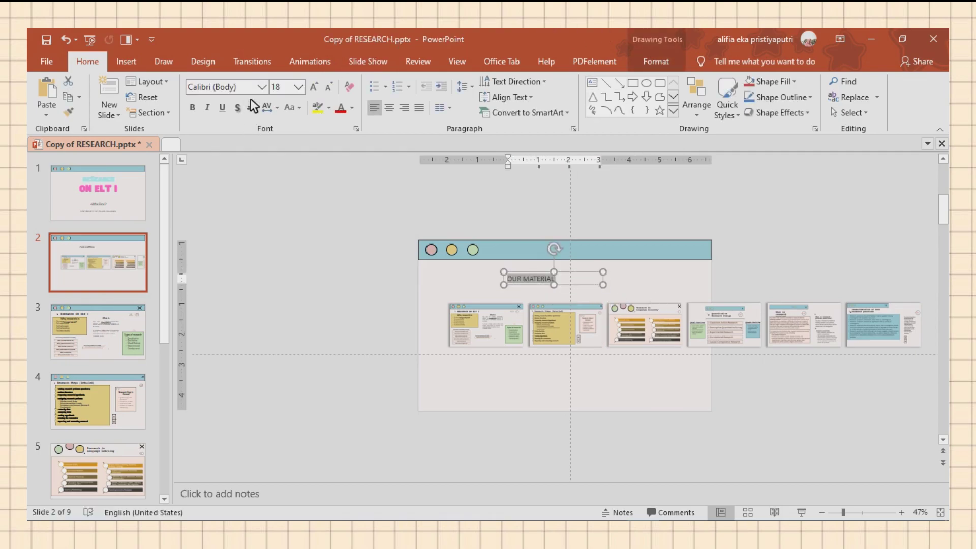
click(262, 88)
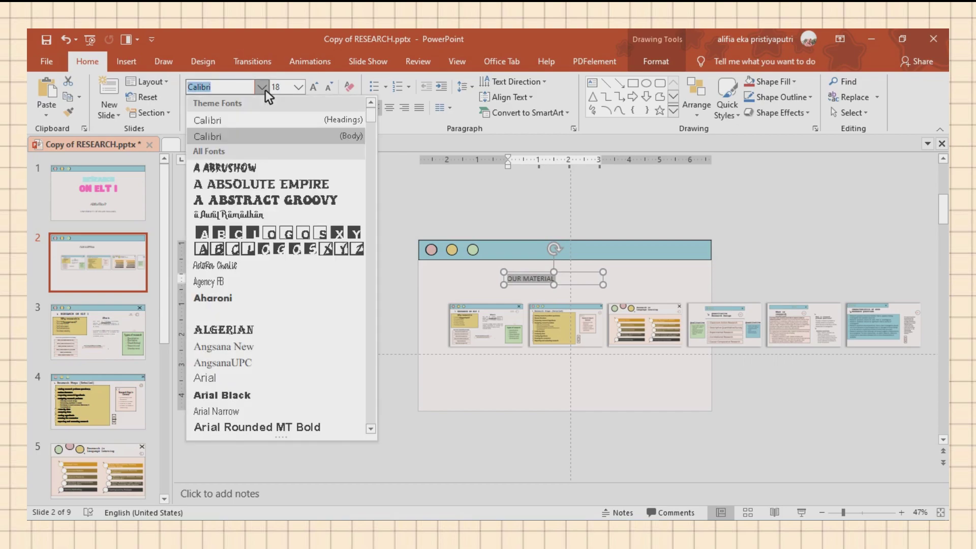
click(252, 299)
click(298, 88)
click(283, 263)
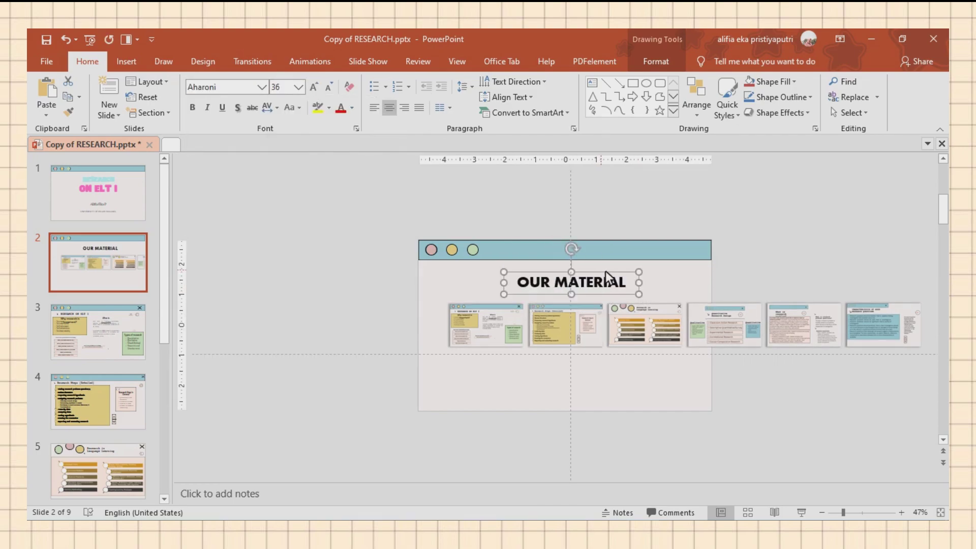
click(337, 268)
Draw a 0.25-inch circle below the slide zooms with yellow fill and a light blue outline, and copy it
drag(843, 512, 858, 513)
click(650, 84)
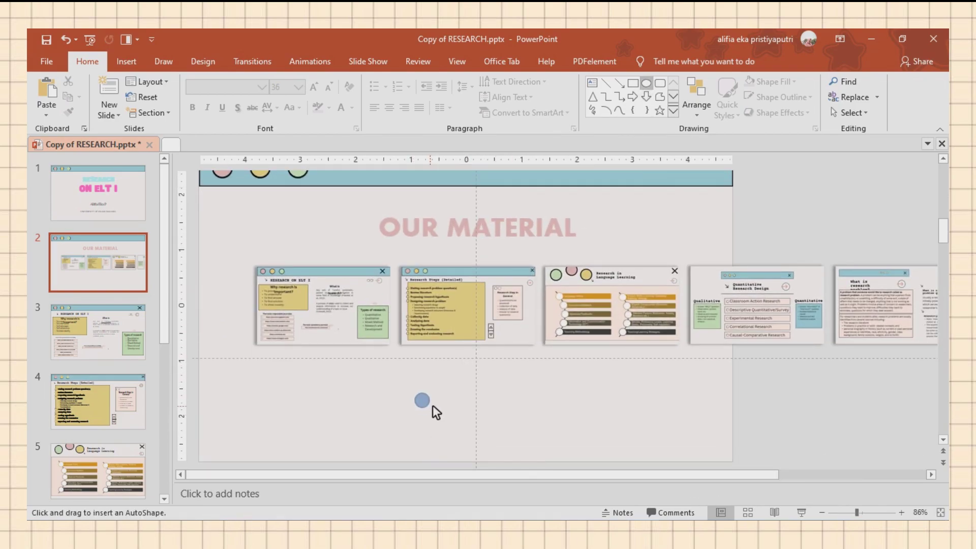
drag(432, 405, 450, 392)
click(451, 395)
right_click(450, 392)
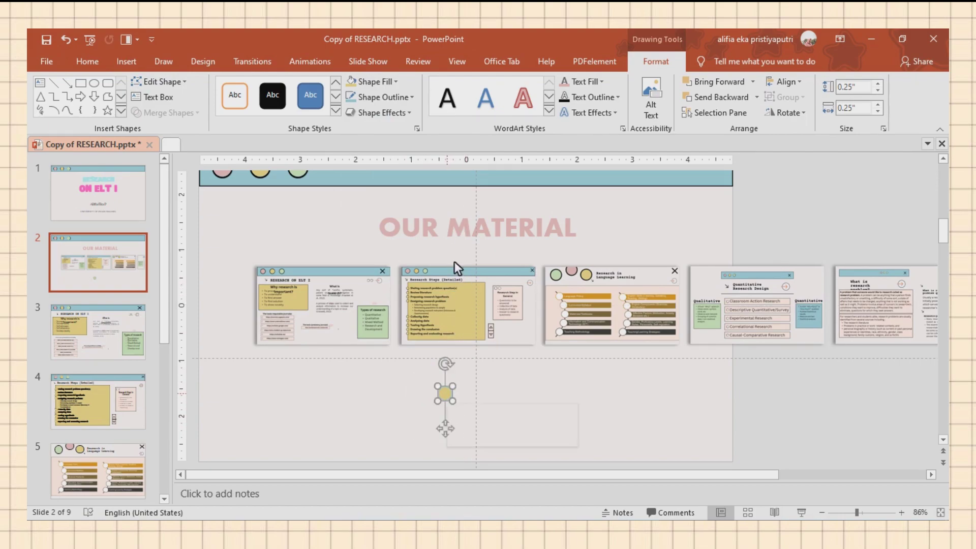
click(480, 112)
Paste a copy of the yellow circle beside the original and remove the copy's fill
key(ctrl+v)
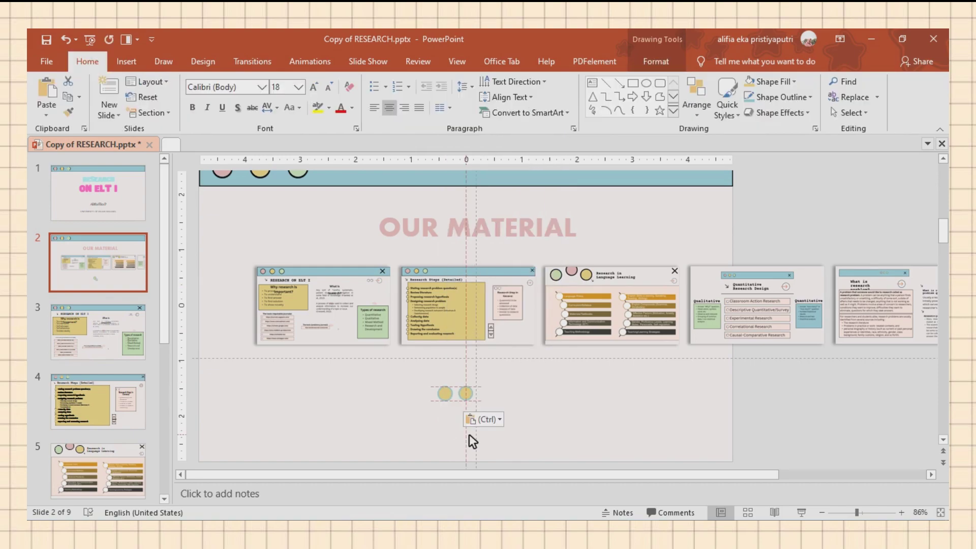
click(656, 61)
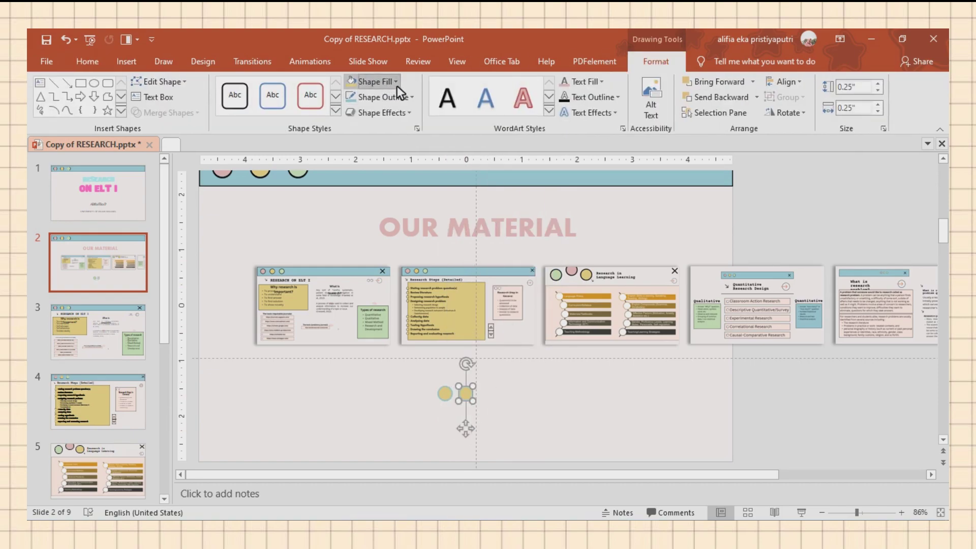
click(397, 85)
click(363, 228)
Add a third circle with no fill and move all three circles under the OUR MATERIAL title
key(ctrl+v)
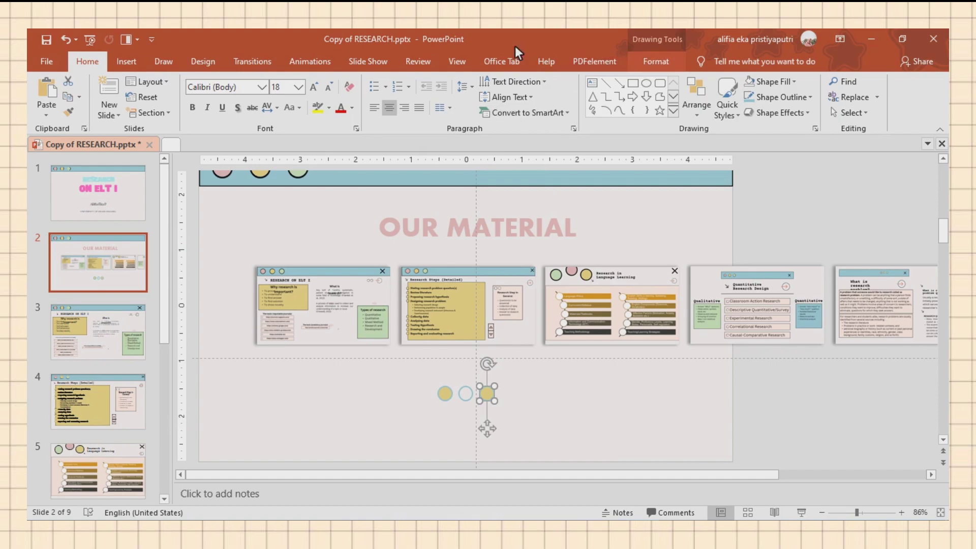
click(656, 61)
drag(753, 383, 406, 435)
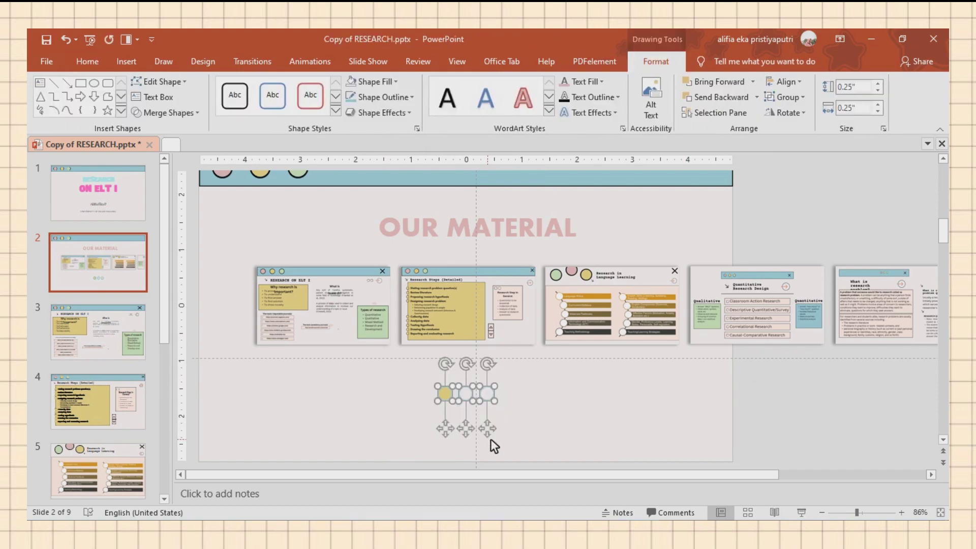
drag(490, 438, 502, 288)
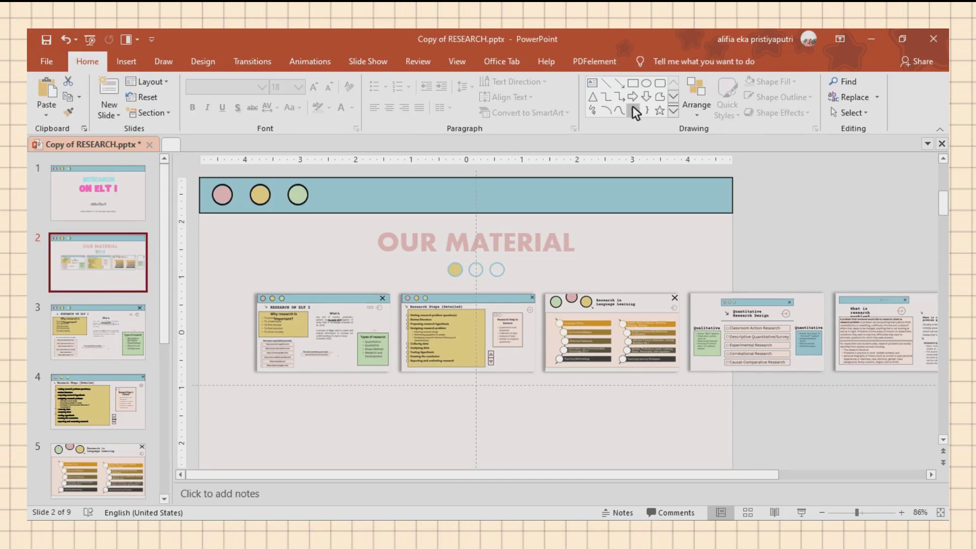
Draw a right arrow about 0.33 by 0.25 inches below the slide zooms and fill it light blue
click(632, 96)
mouse_move(437, 412)
mouse_down()
mouse_move(503, 447)
mouse_move(463, 460)
mouse_up()
click(371, 81)
click(376, 213)
Copy and paste the arrow and flip one of the pair horizontally to point left
right_click(494, 425)
click(519, 138)
key(ctrl+v)
click(656, 61)
click(788, 113)
click(806, 176)
click(563, 438)
Fill the left-pointing arrow with salmon pink and set the right-pointing arrow to No Fill
drag(858, 513, 850, 514)
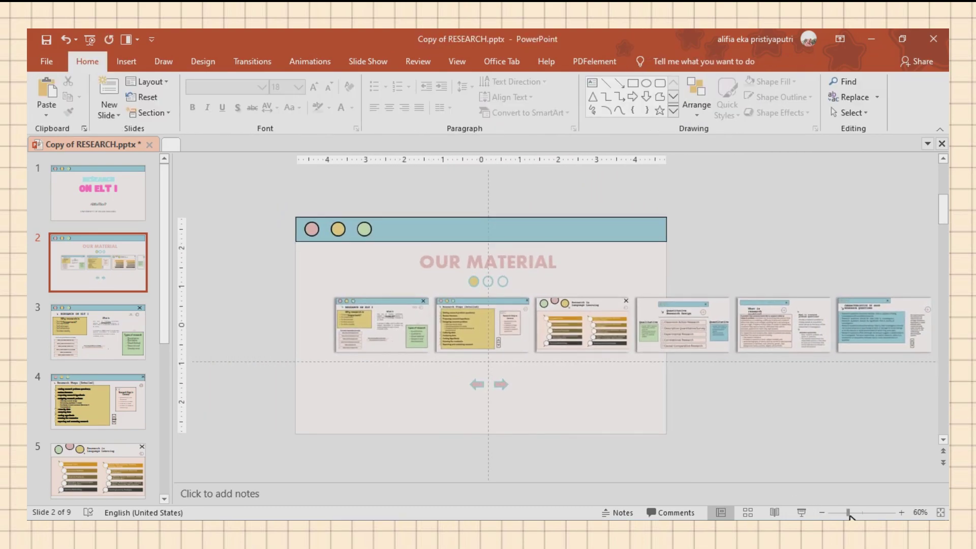
click(477, 385)
click(656, 61)
click(372, 81)
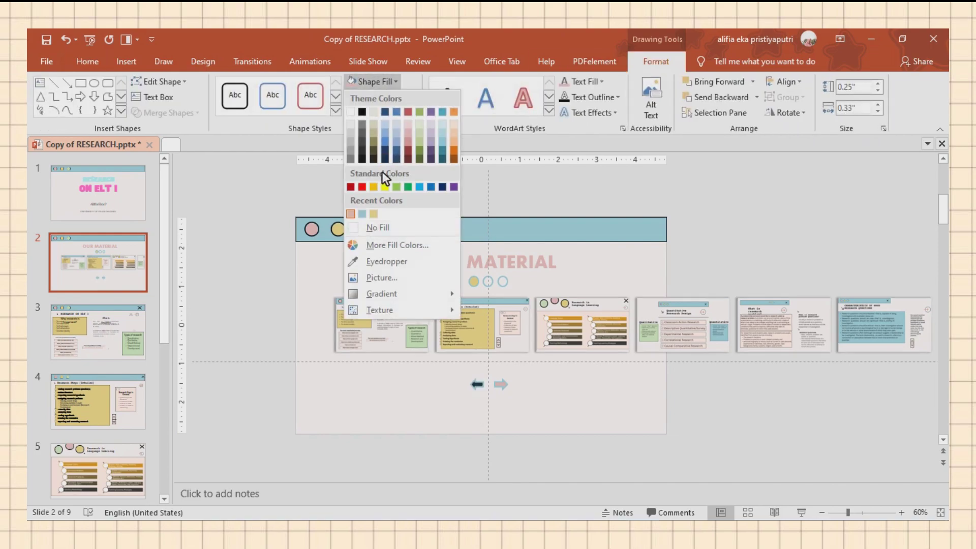
click(501, 385)
click(373, 82)
click(362, 227)
click(248, 275)
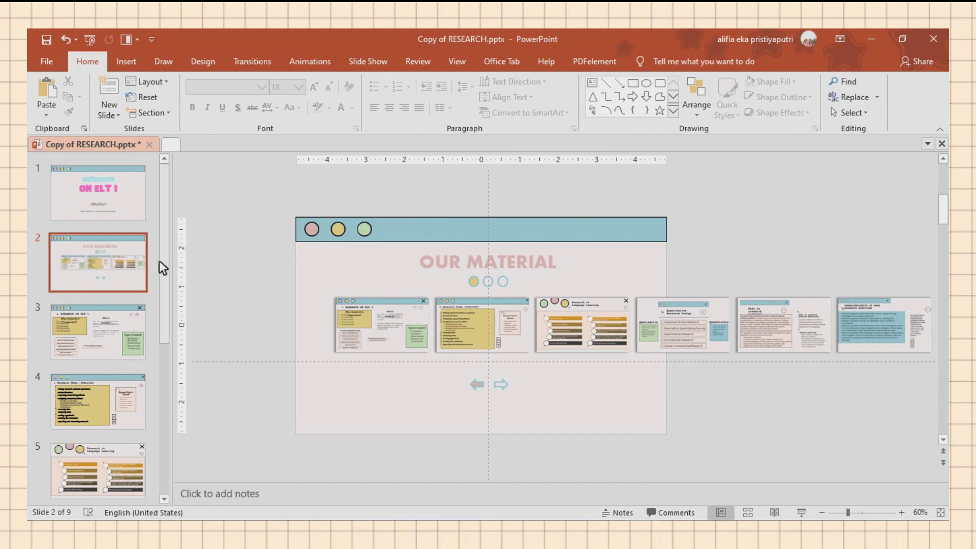
Duplicate the finished OUR MATERIAL slide
right_click(129, 256)
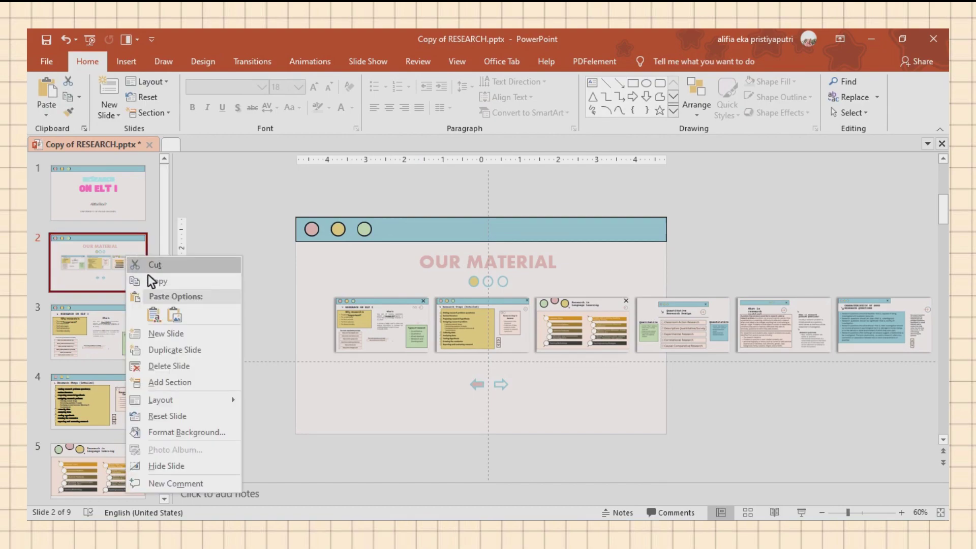
click(163, 352)
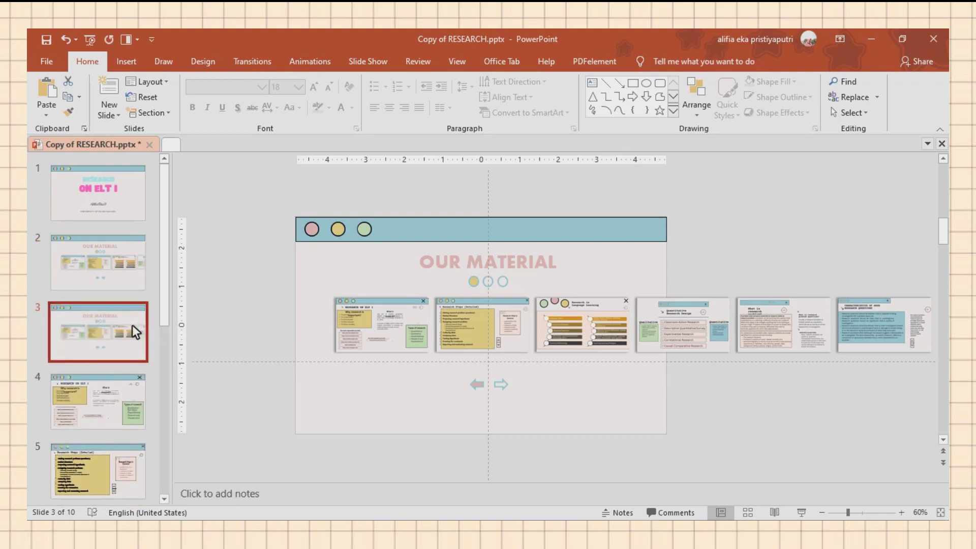
Shift the whole row of slide zooms left on the duplicated OUR MATERIAL slide so the third and fourth zooms sit mid-slide
click(376, 282)
drag(848, 513, 840, 513)
drag(904, 304, 387, 354)
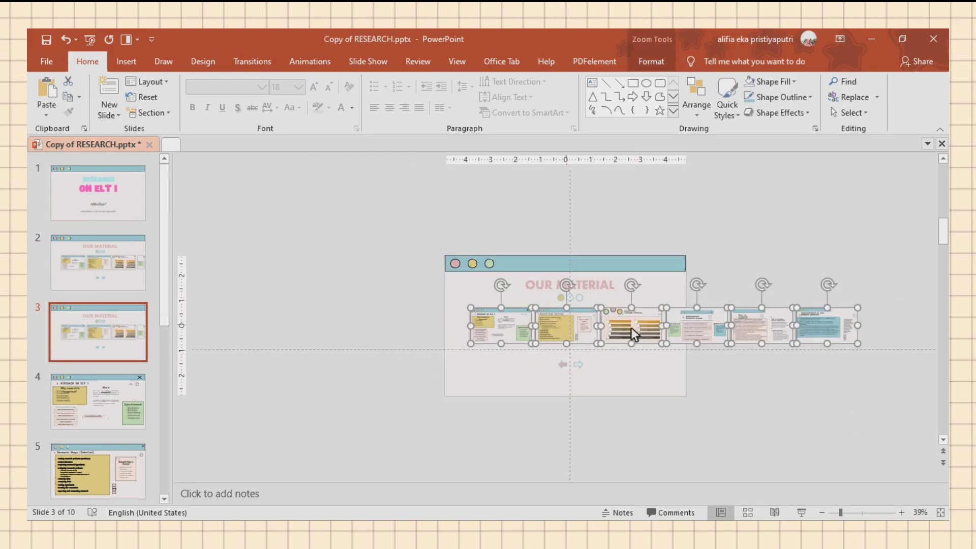
drag(639, 331, 544, 330)
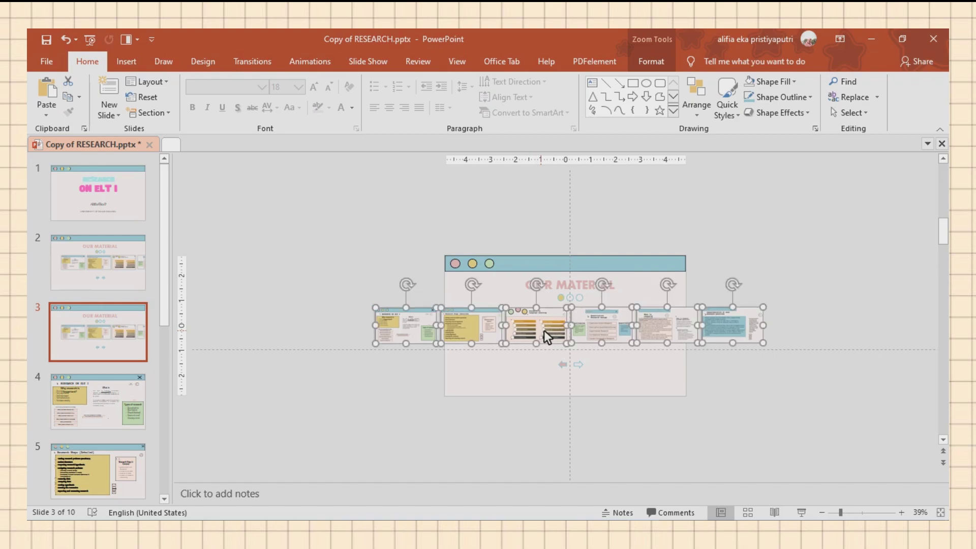
Fill the middle page dot with the recent gold colour and set the first dot to No Fill
click(575, 299)
click(656, 61)
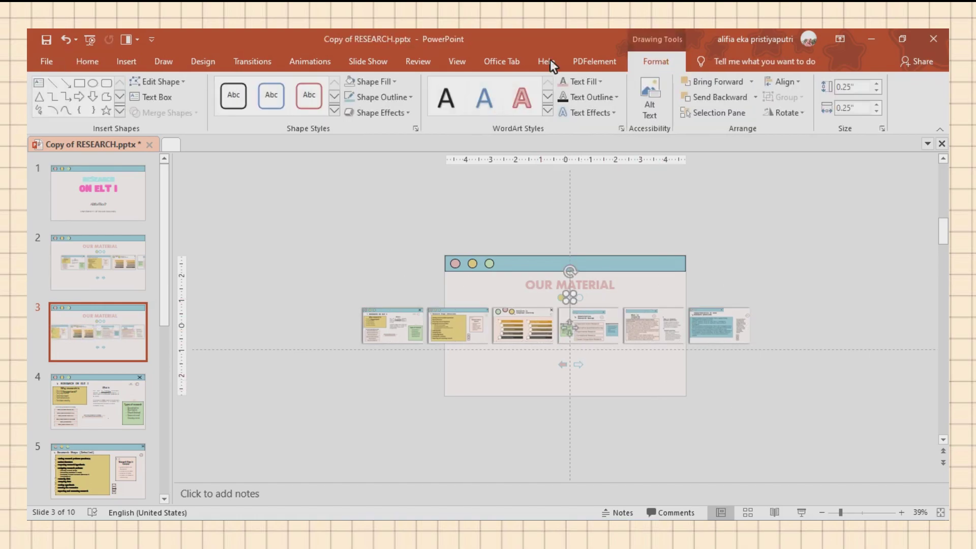
click(387, 81)
click(352, 213)
click(561, 297)
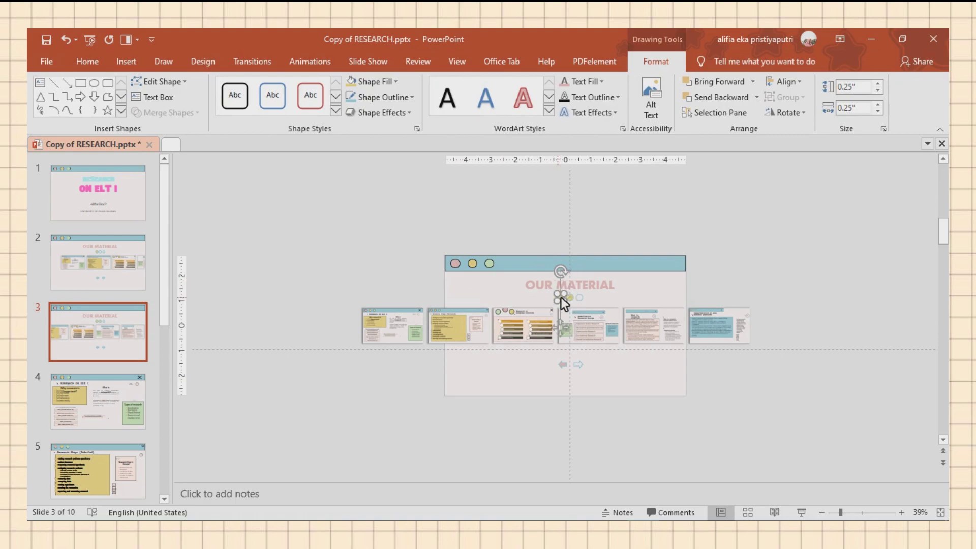
click(373, 82)
click(396, 229)
Set the left-pointing arrow to No Fill and fill the right-pointing arrow with salmon pink
click(563, 365)
click(656, 61)
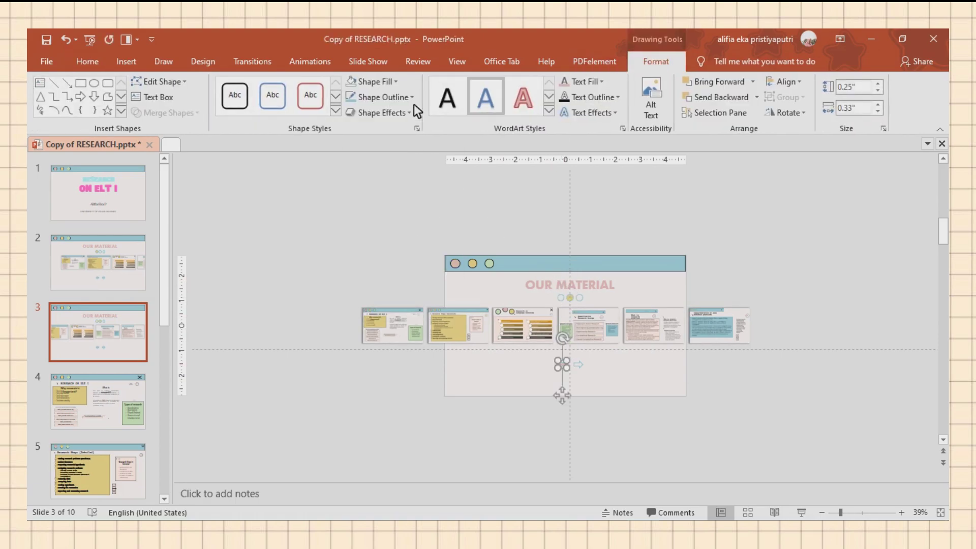
click(580, 364)
click(386, 82)
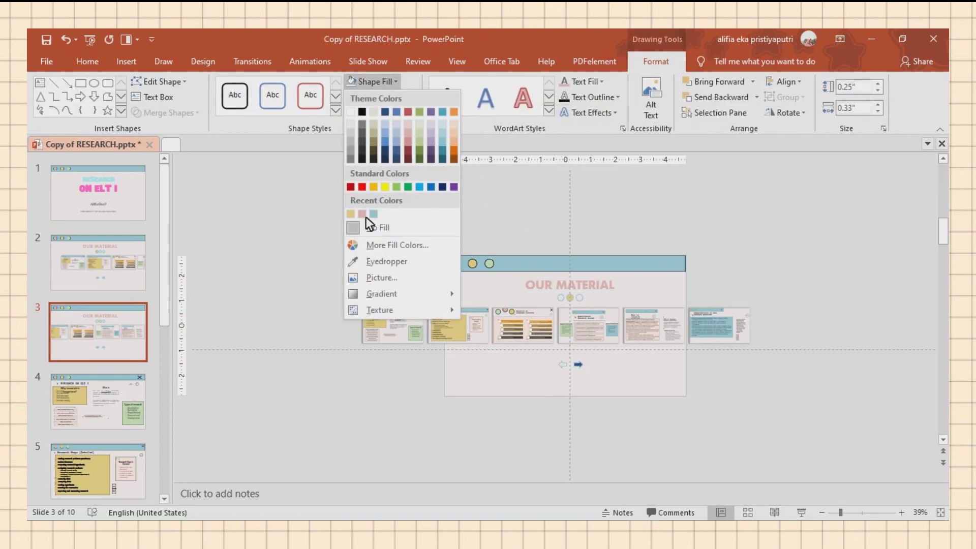
click(366, 216)
click(615, 214)
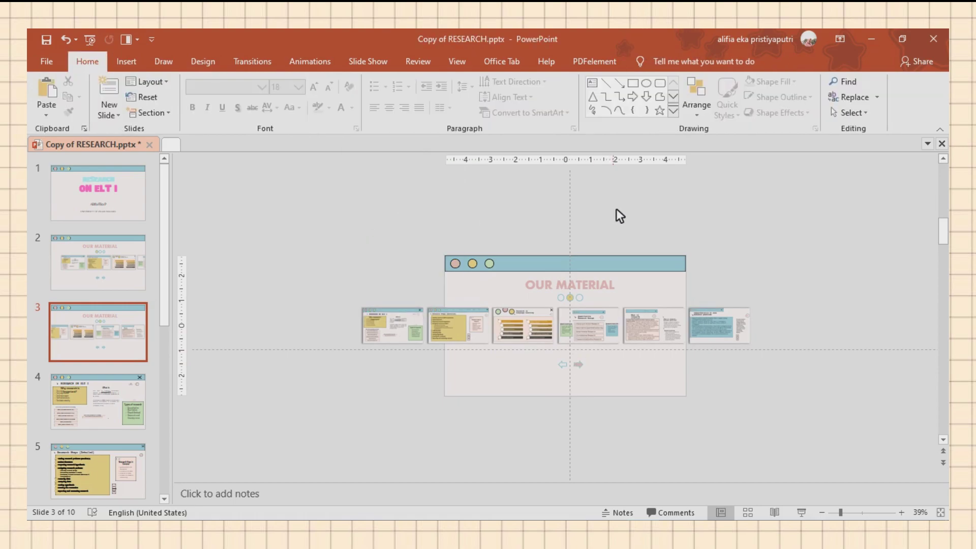
Apply a slide transition to the second OUR MATERIAL slide
right_click(82, 319)
click(143, 42)
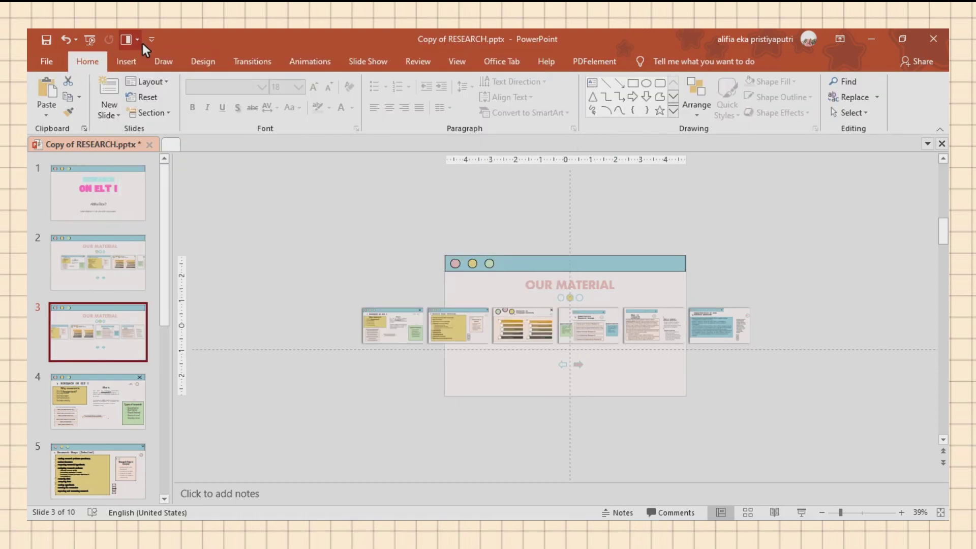
click(143, 44)
click(206, 90)
Duplicate the second OUR MATERIAL slide and shift its row of slide zooms left until the last three zooms fit on the slide
right_click(119, 337)
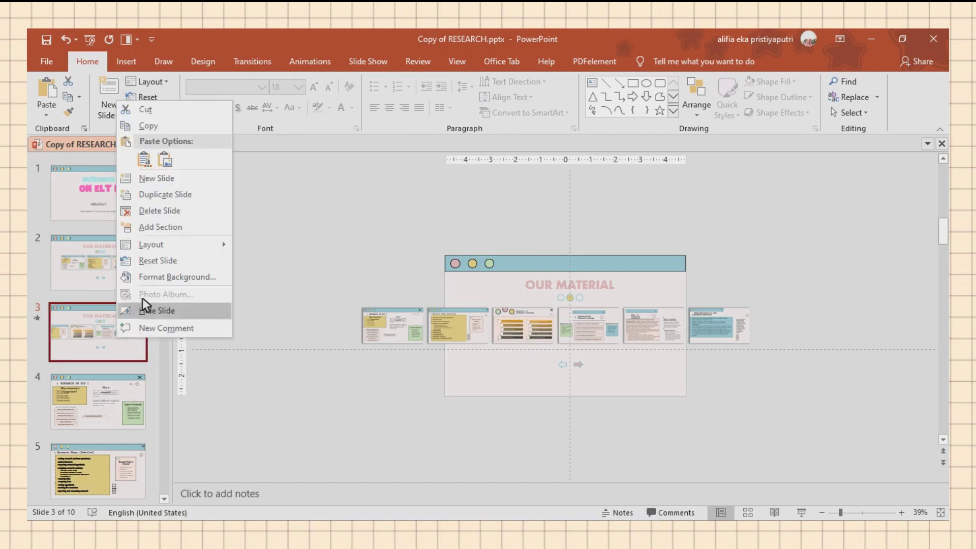
key(Escape)
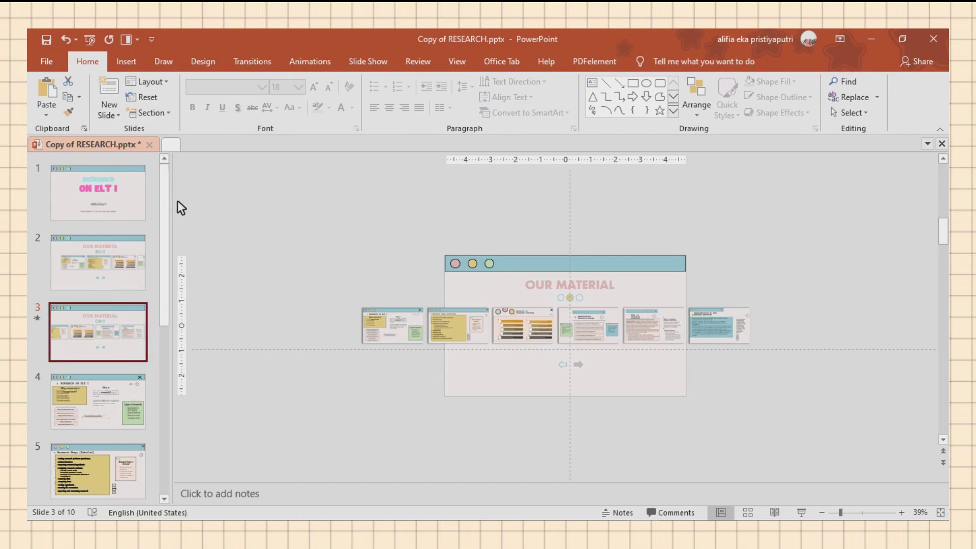
key(ctrl+d)
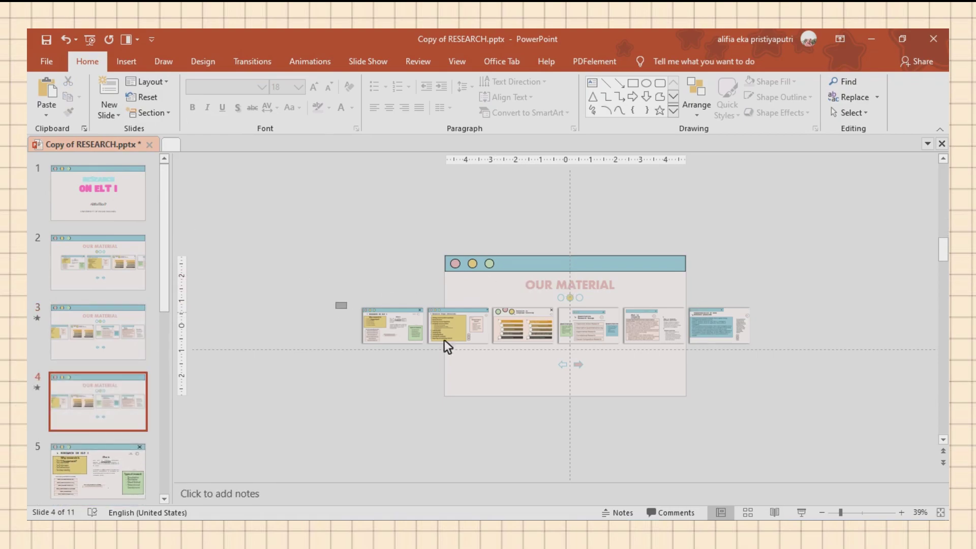
drag(334, 302, 844, 352)
drag(732, 326, 647, 325)
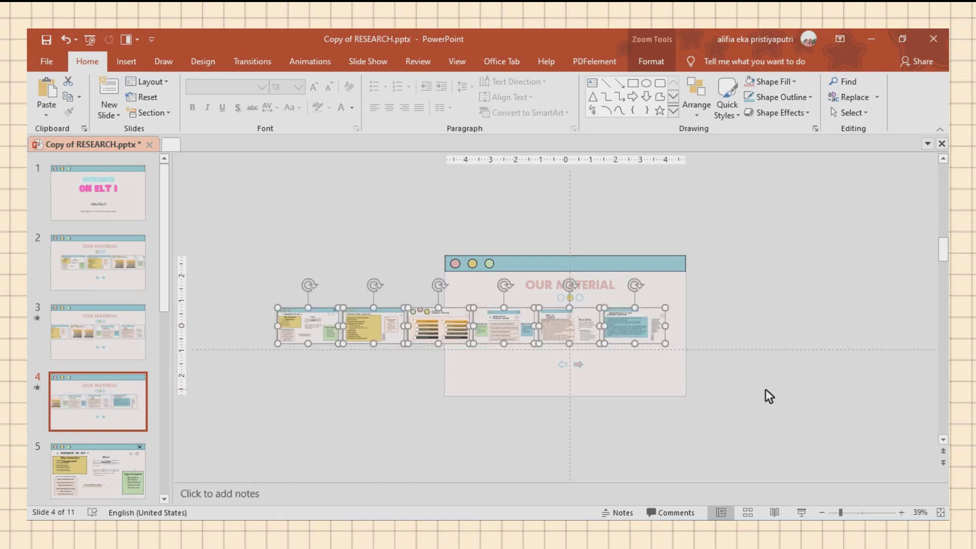
click(766, 389)
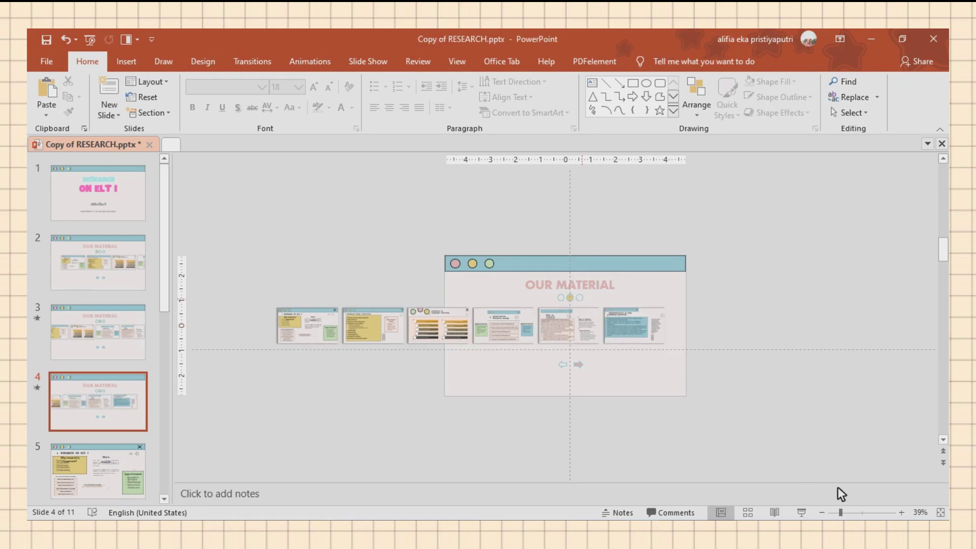
Set the middle page dot to No Fill and fill the third dot with gold on the new slide
click(570, 298)
drag(841, 513, 846, 512)
double_click(597, 288)
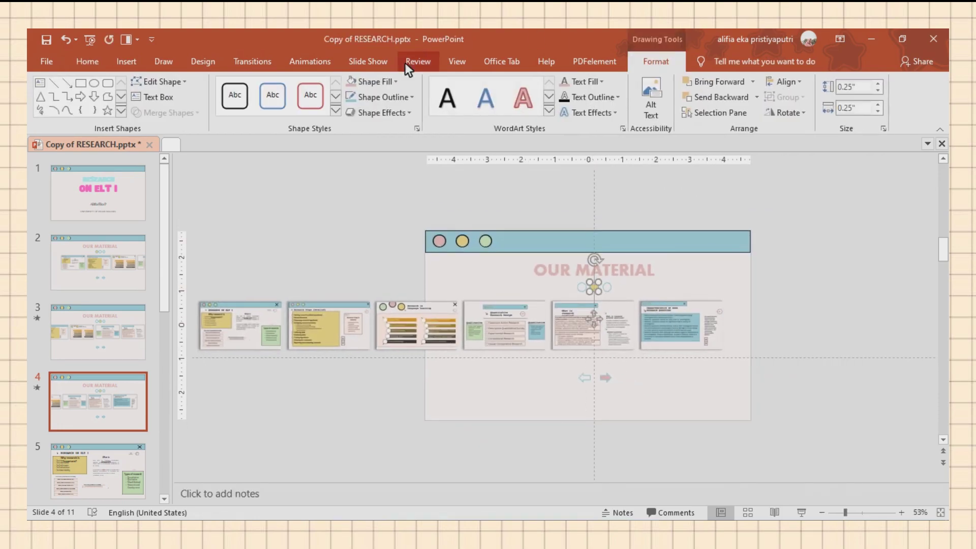
click(609, 289)
click(362, 214)
Set the right-pointing arrow to No Fill and fill the left-pointing arrow with salmon pink on the third OUR MATERIAL slide
click(610, 386)
click(605, 377)
click(656, 62)
click(374, 81)
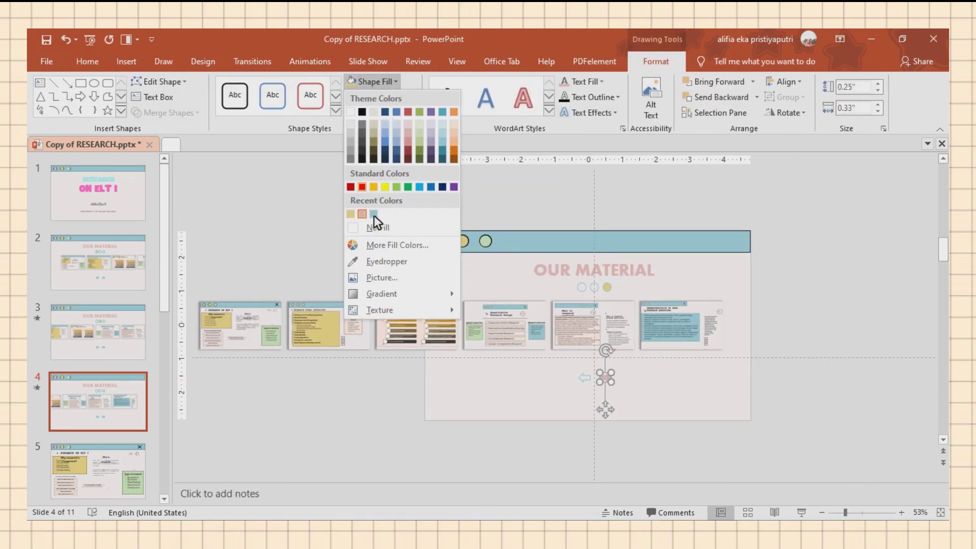
click(374, 214)
click(583, 379)
click(381, 97)
click(362, 229)
click(375, 81)
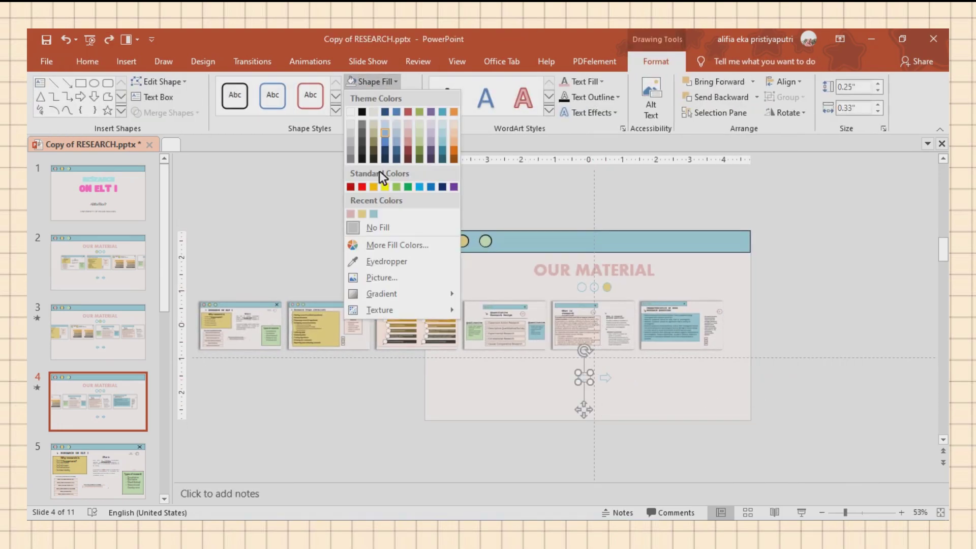
click(360, 214)
click(486, 198)
Add an action to the right-pointing arrow on the first OUR MATERIAL slide that hyperlinks to Next Slide
click(116, 279)
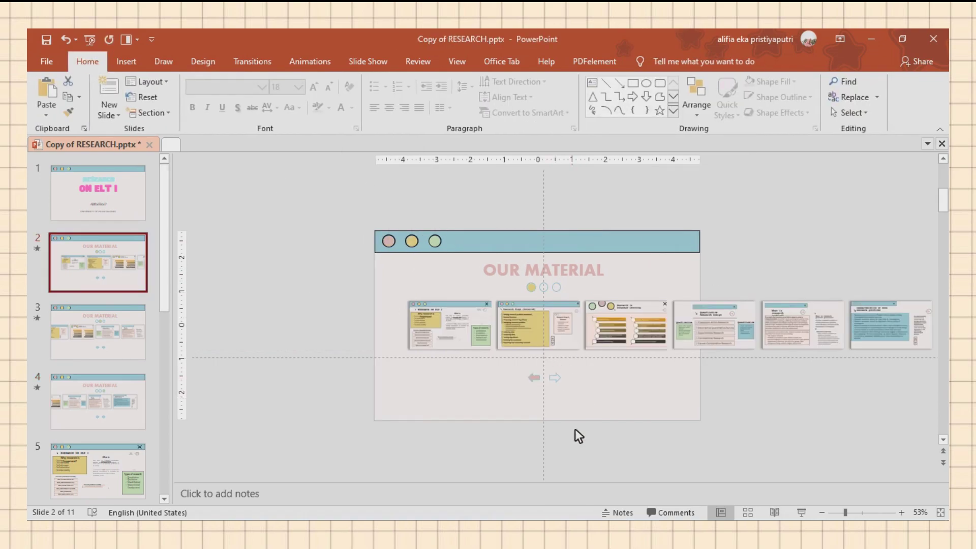
drag(598, 447, 554, 368)
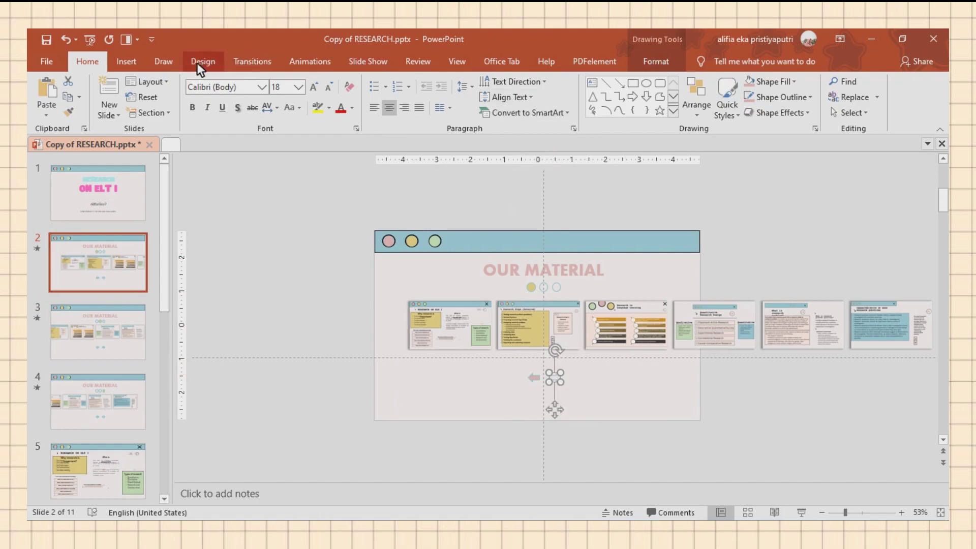
click(131, 61)
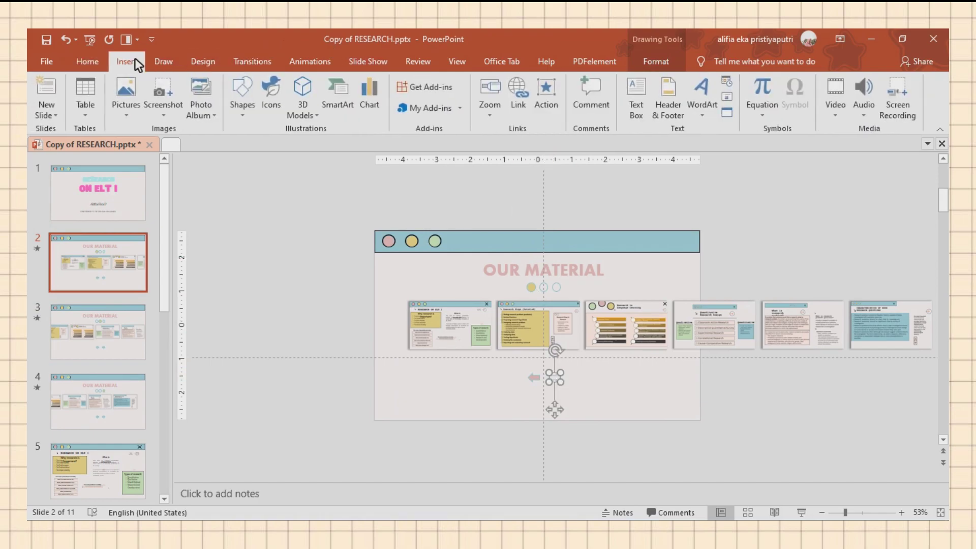
click(548, 95)
click(438, 224)
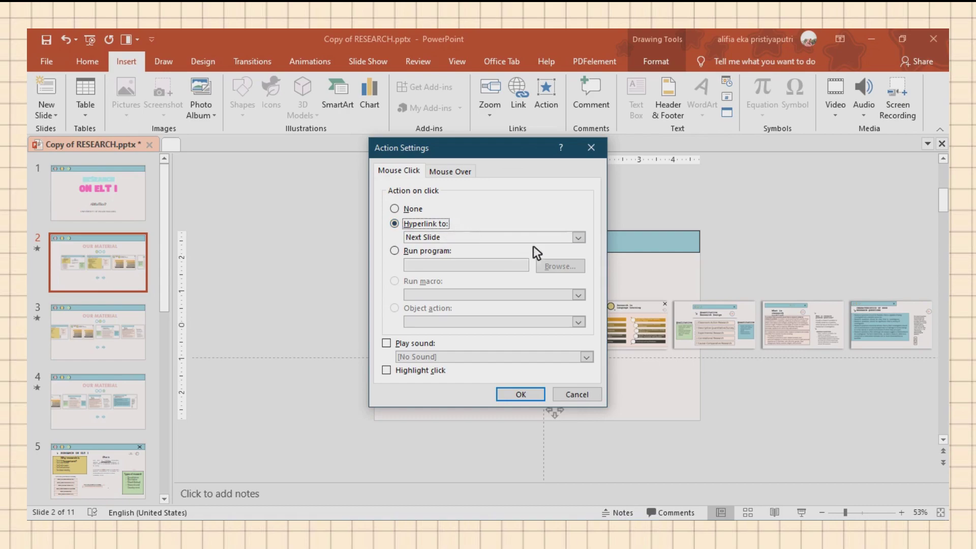
click(520, 395)
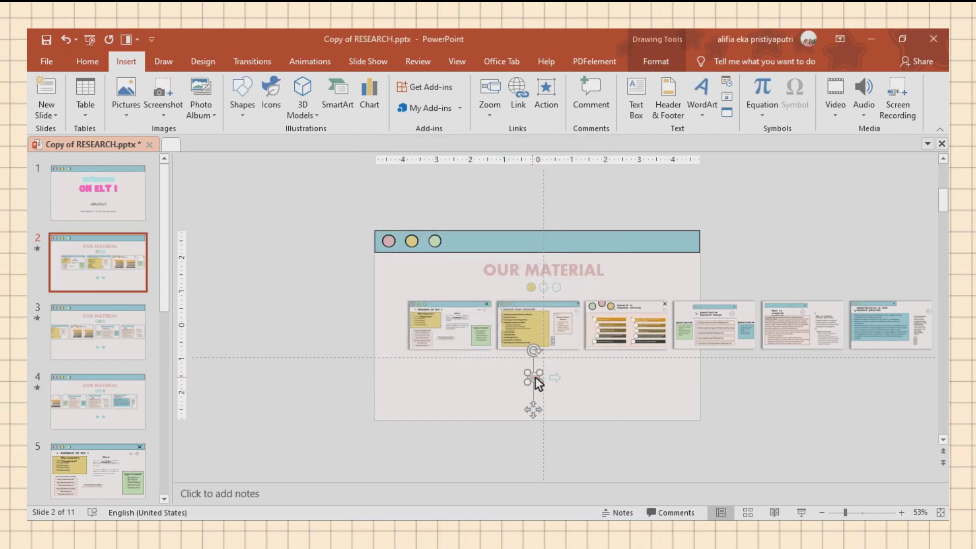
Add an action to the left-pointing arrow on the first OUR MATERIAL slide that hyperlinks to Previous Slide
click(549, 99)
click(438, 224)
click(440, 237)
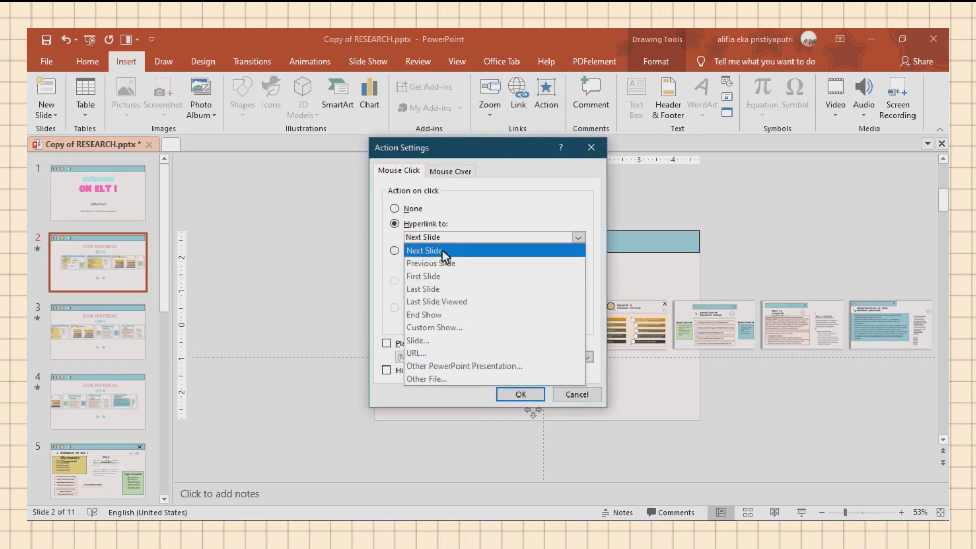
click(440, 259)
click(520, 395)
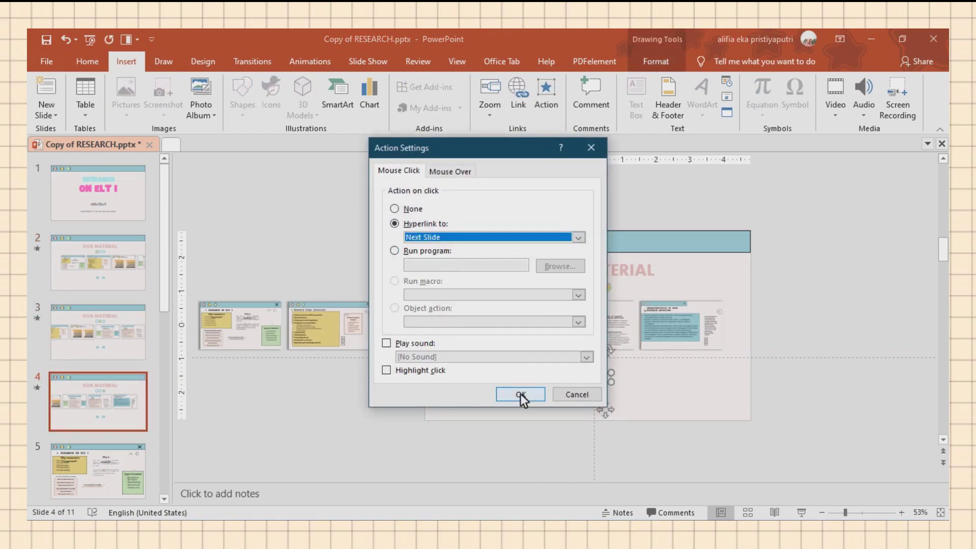
On the third OUR MATERIAL slide, hyperlink the right-pointing arrow to Next Slide and the left-pointing arrow to Previous Slide
click(523, 395)
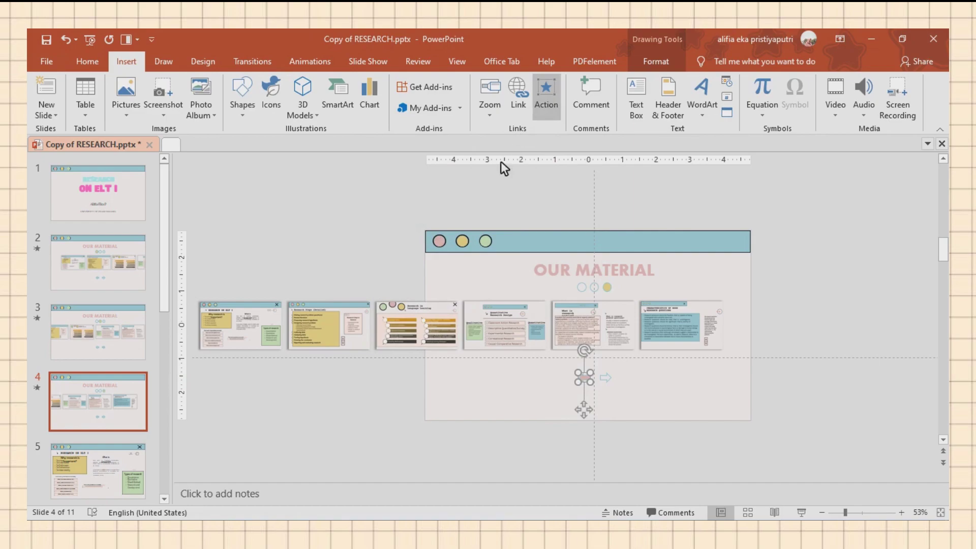
click(434, 224)
click(434, 237)
click(439, 260)
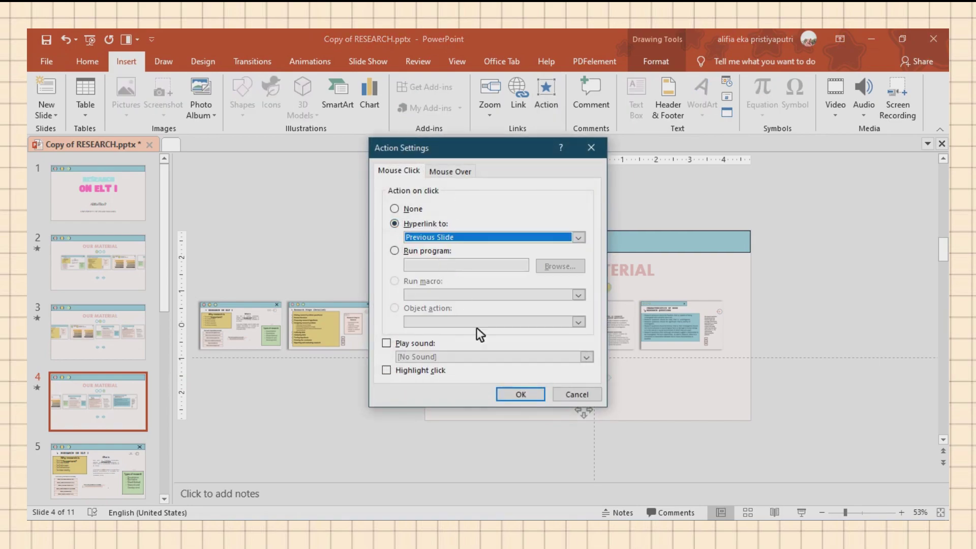
click(520, 395)
click(761, 401)
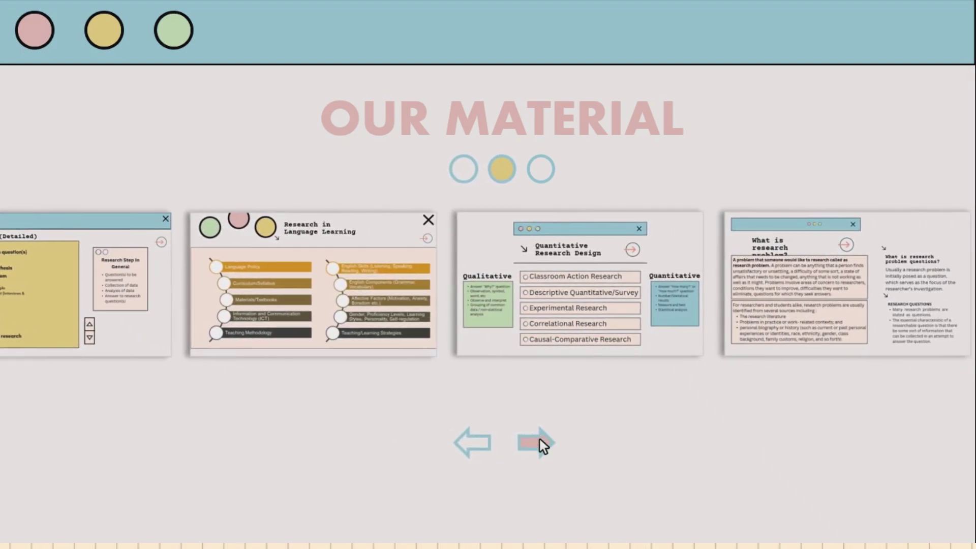
Test the slide show by moving forward and back with the arrows and opening the RESEARCH ON ELT I zoom
click(540, 441)
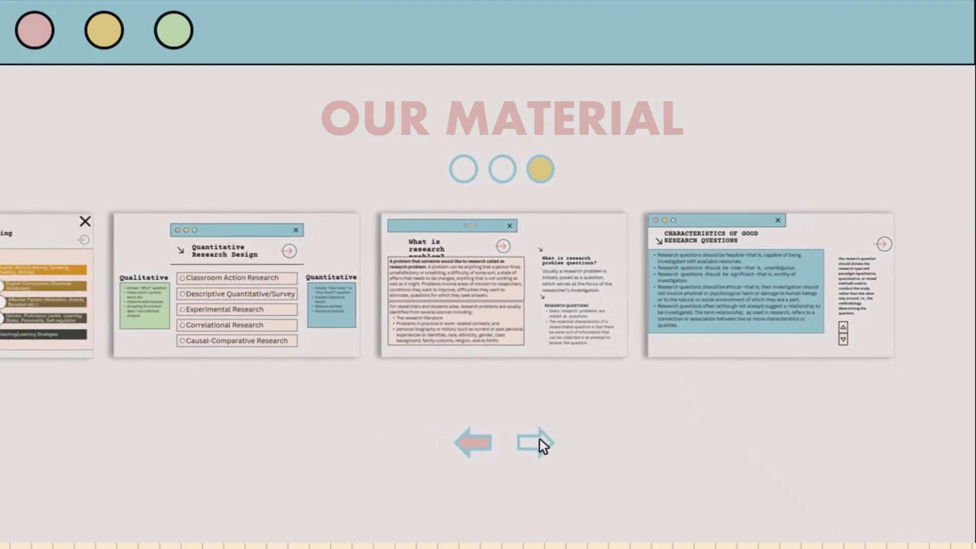
click(471, 450)
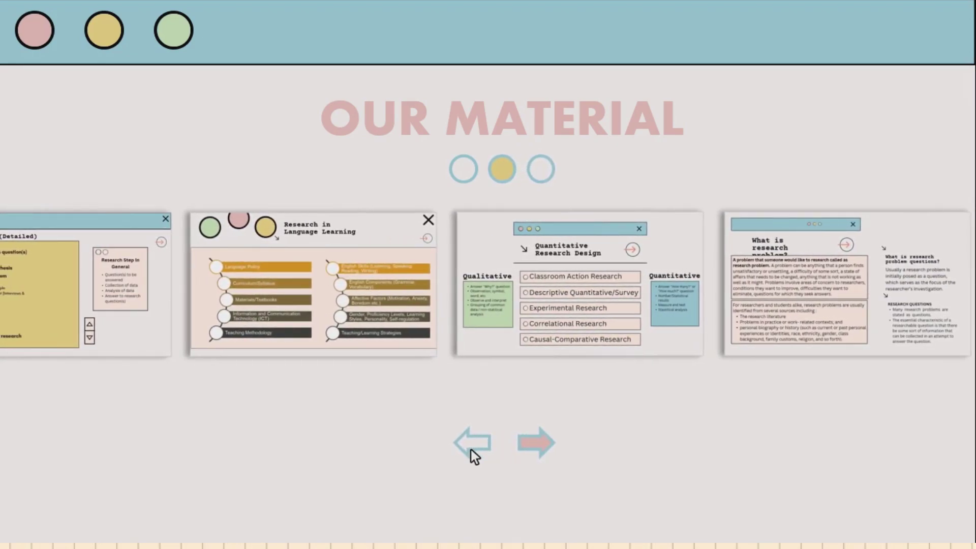
click(471, 450)
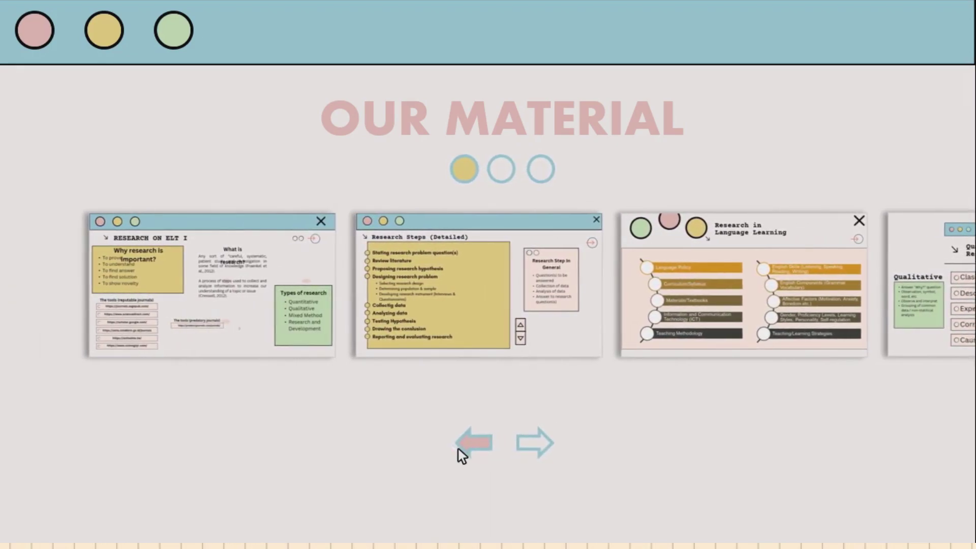
click(255, 293)
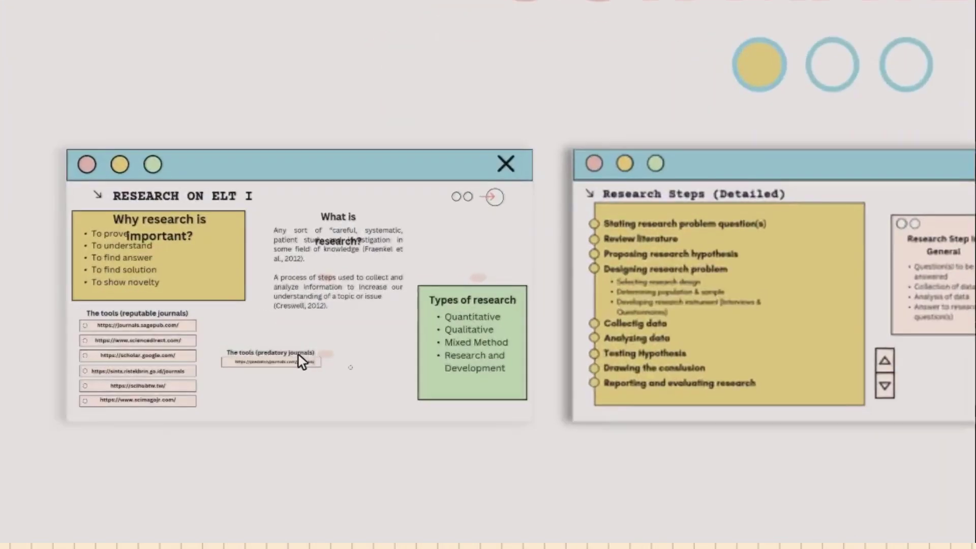